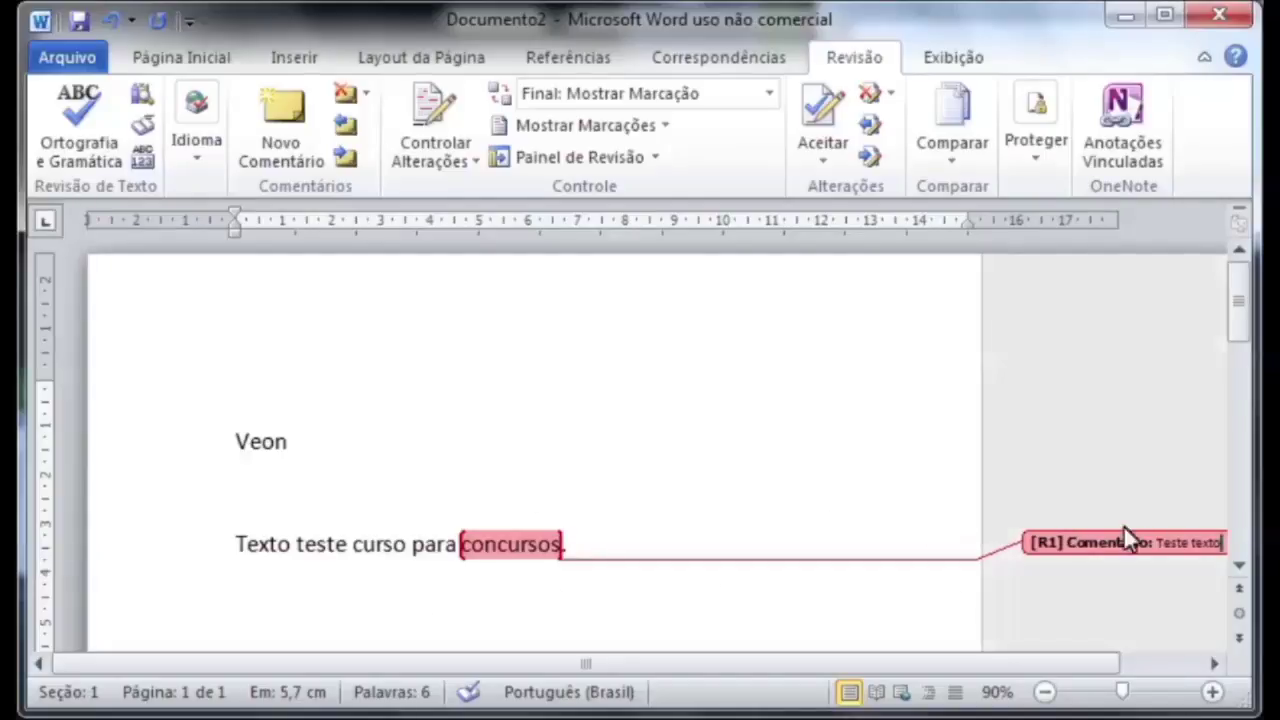
- Undo the recent edits to remove the comment attached to the word "concursos"
mouse_move(1178, 551)
click(398, 545)
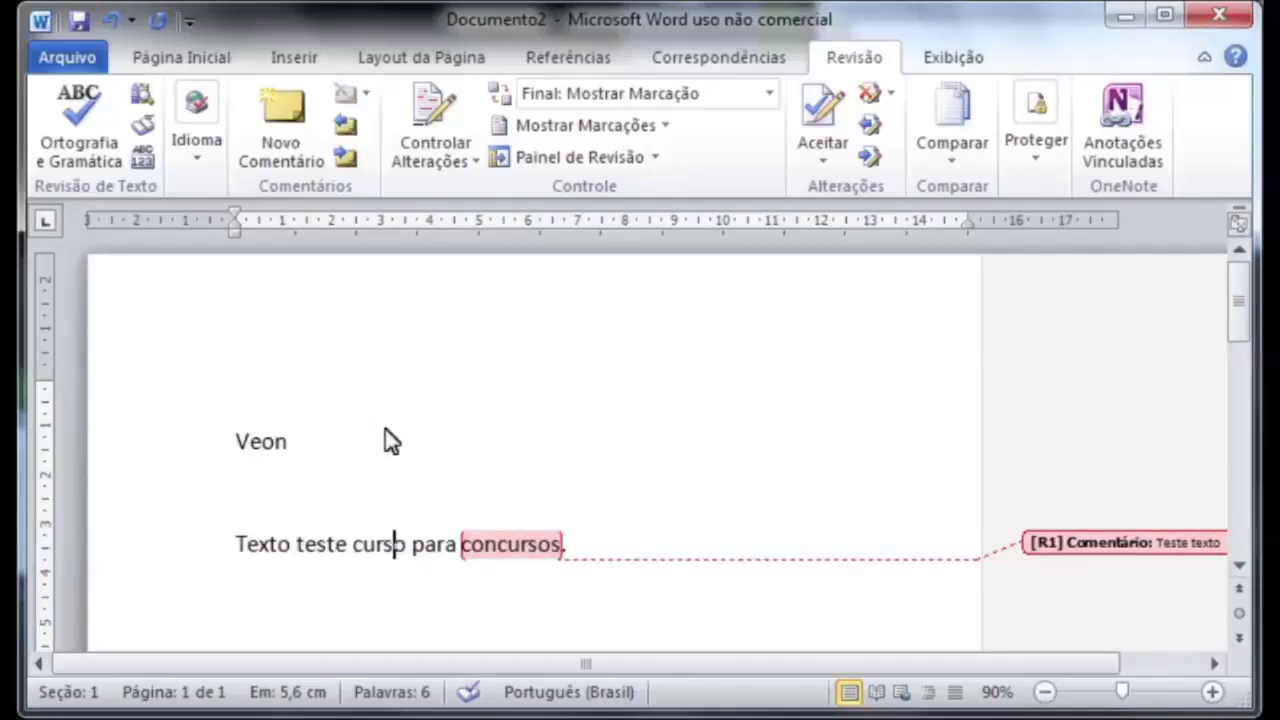
click(284, 145)
key(ctrl+z)
key(ctrl+z)
key(ctrl+z)
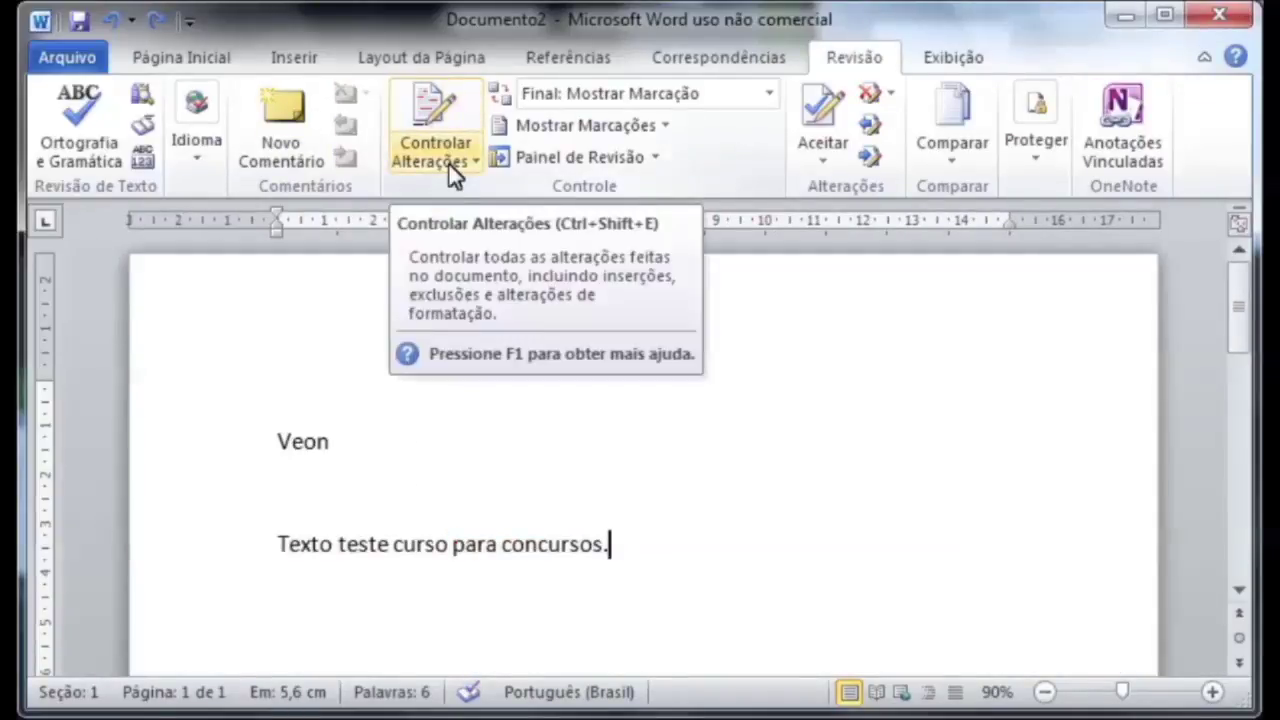
- Add filler text after "Texto teste curso para concursos." with change tracking off, and undo the addition
drag(395, 549, 443, 546)
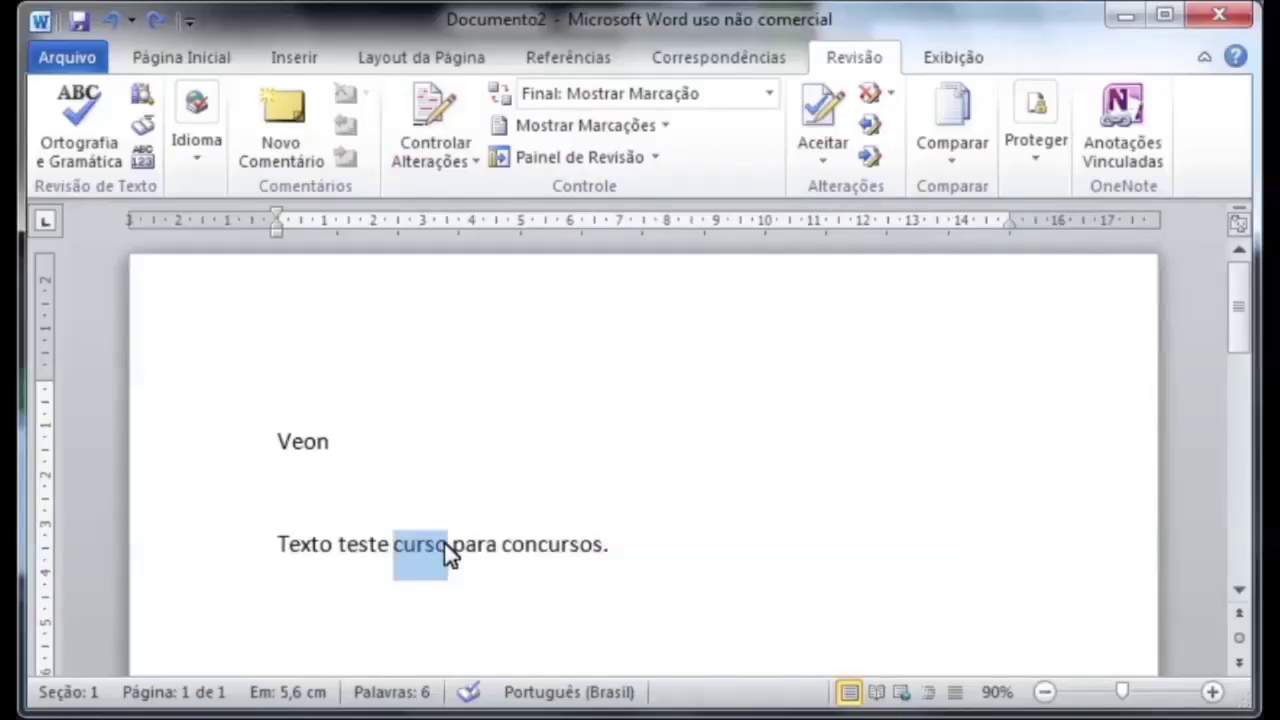
click(642, 552)
text(sds.ss)
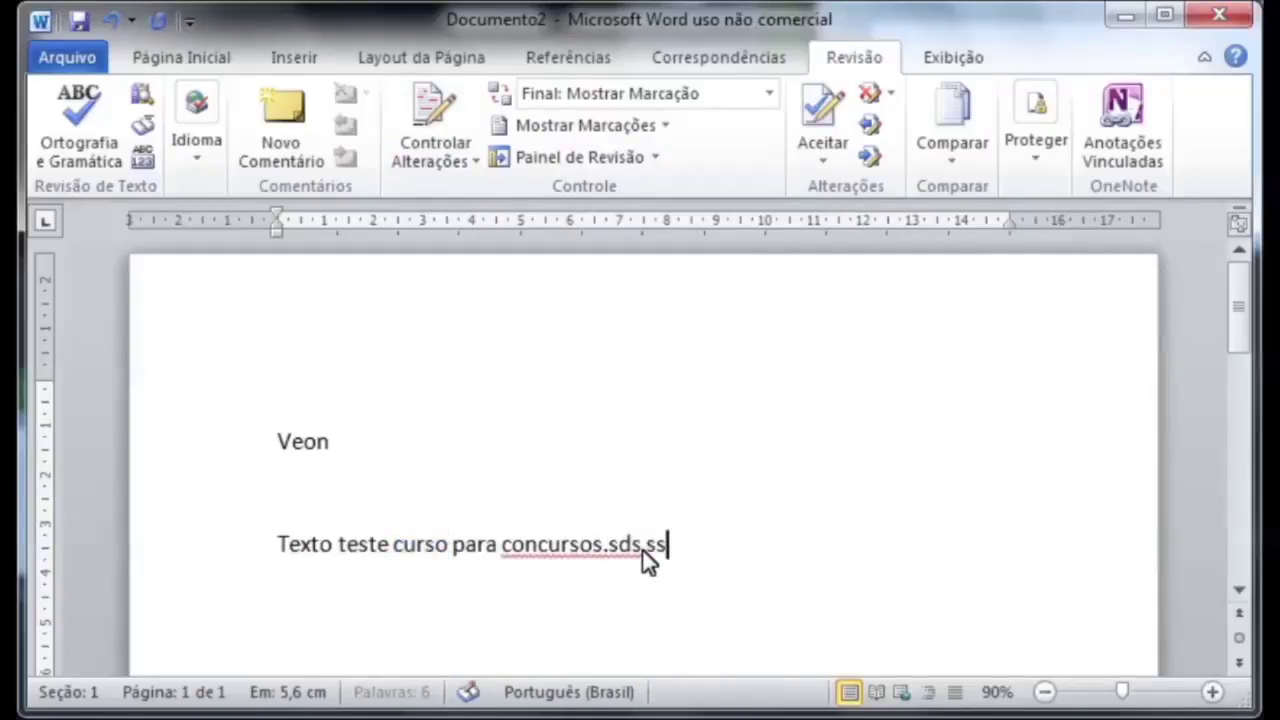
text(d sdsd asda sdas ds)
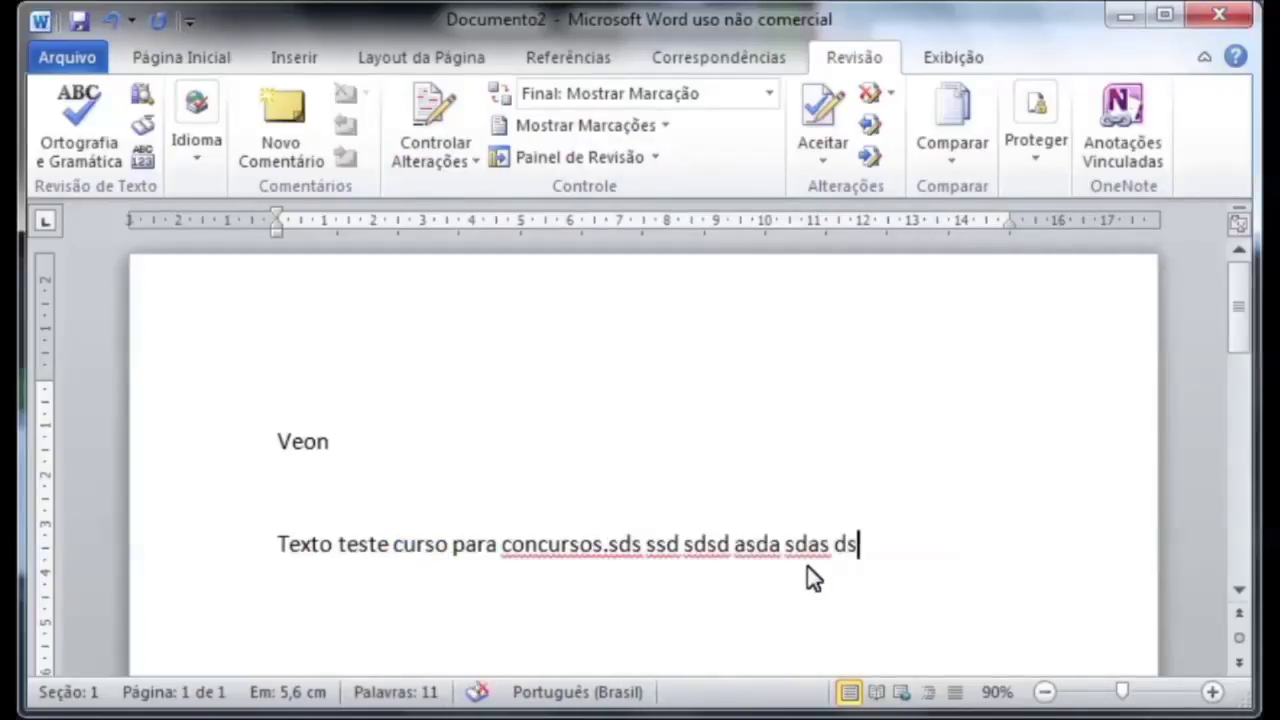
key(ctrl+z)
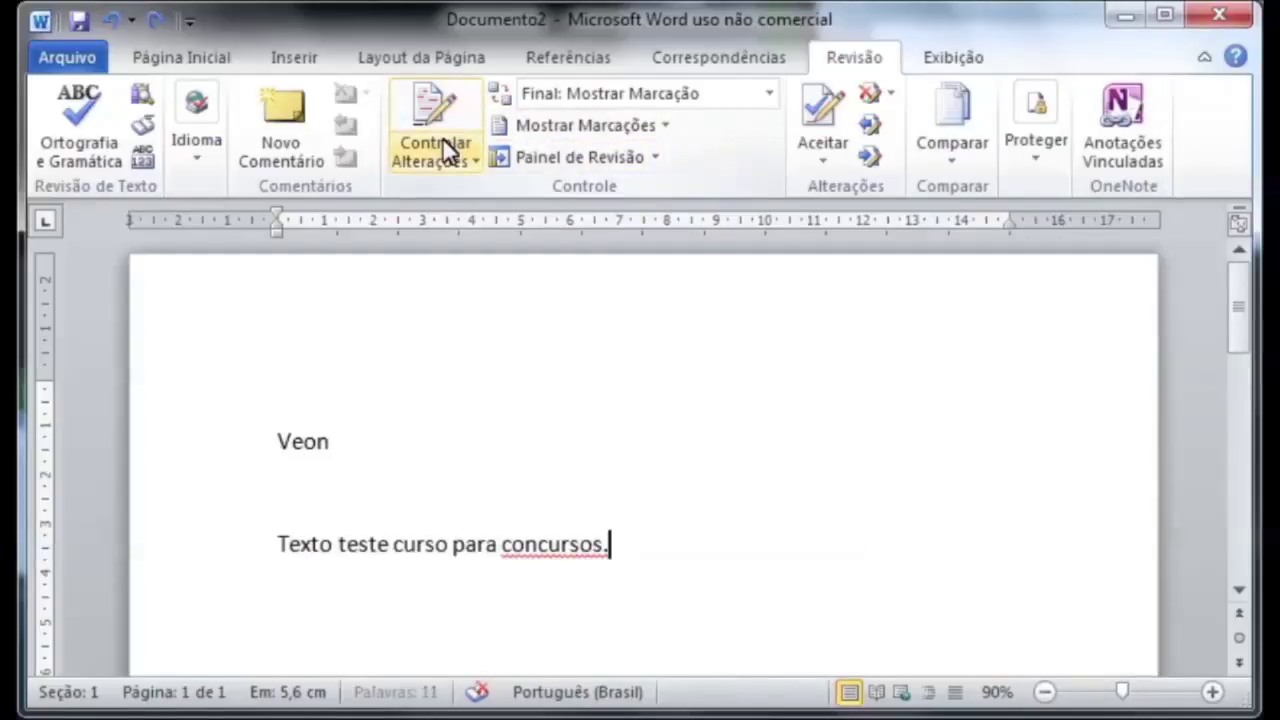
key(ctrl+z)
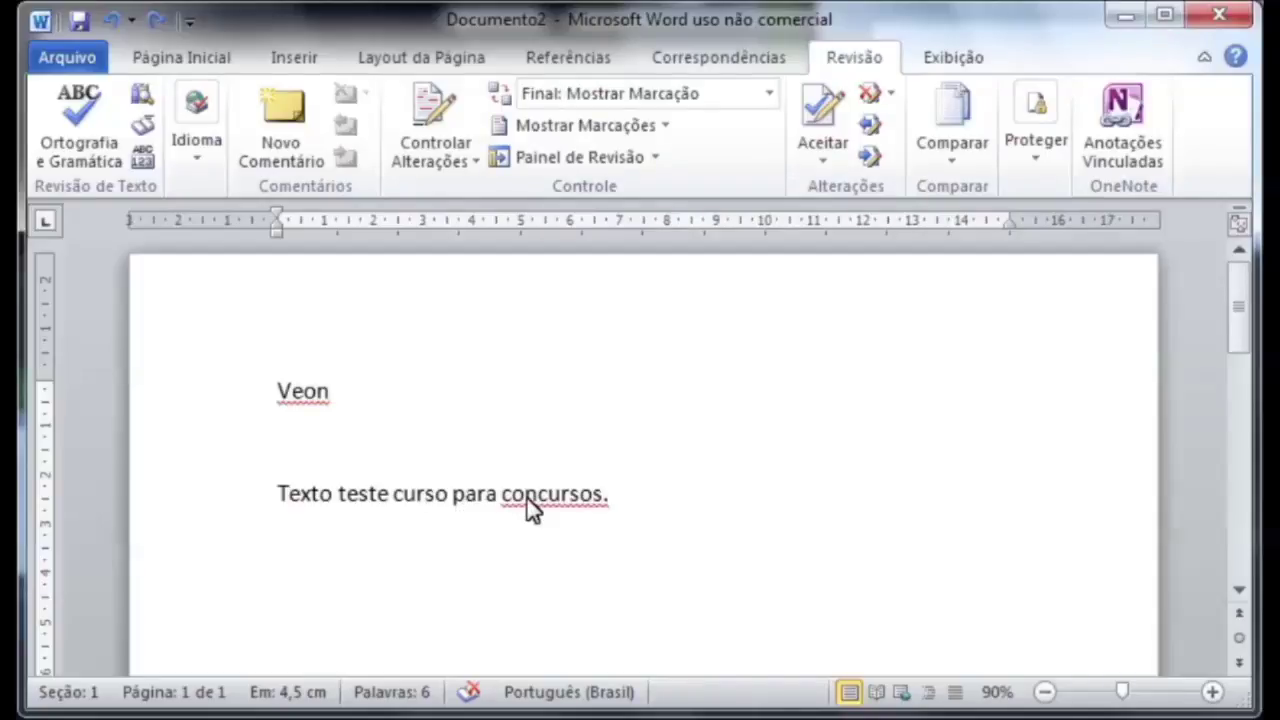
- Turn on change tracking and delete the word "concursos" from the sentence
click(434, 135)
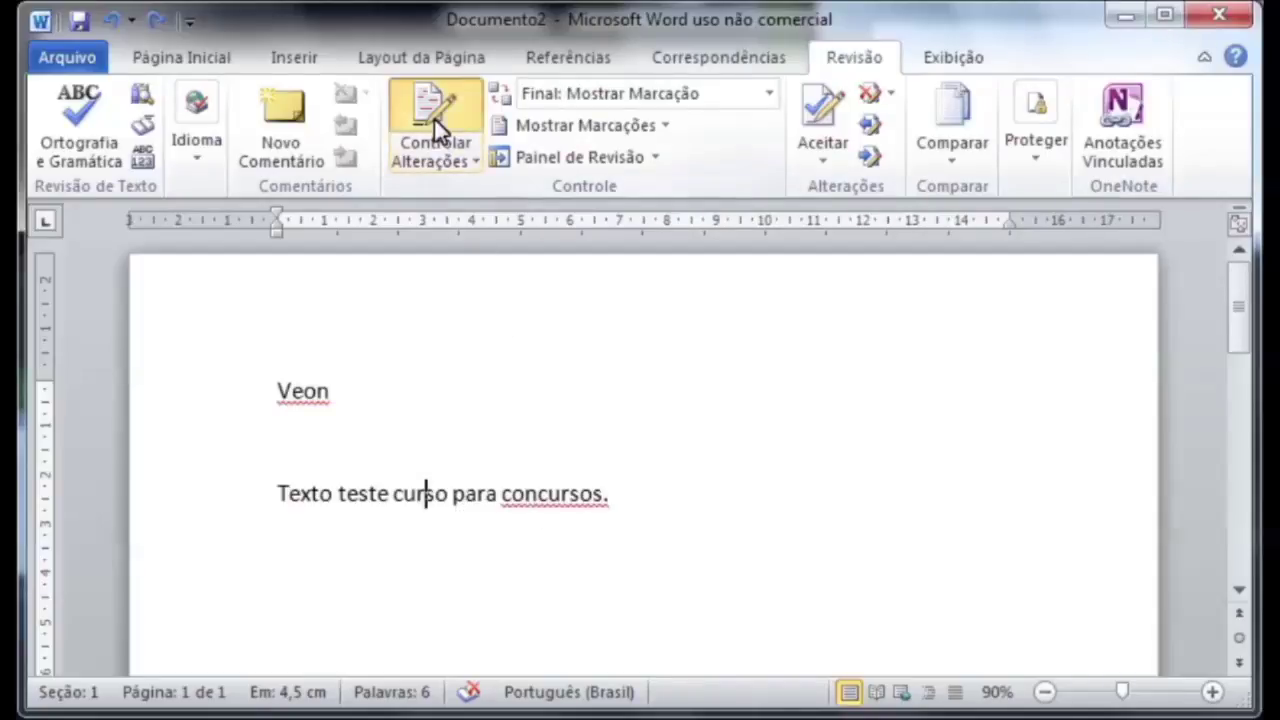
double_click(550, 494)
key(Delete)
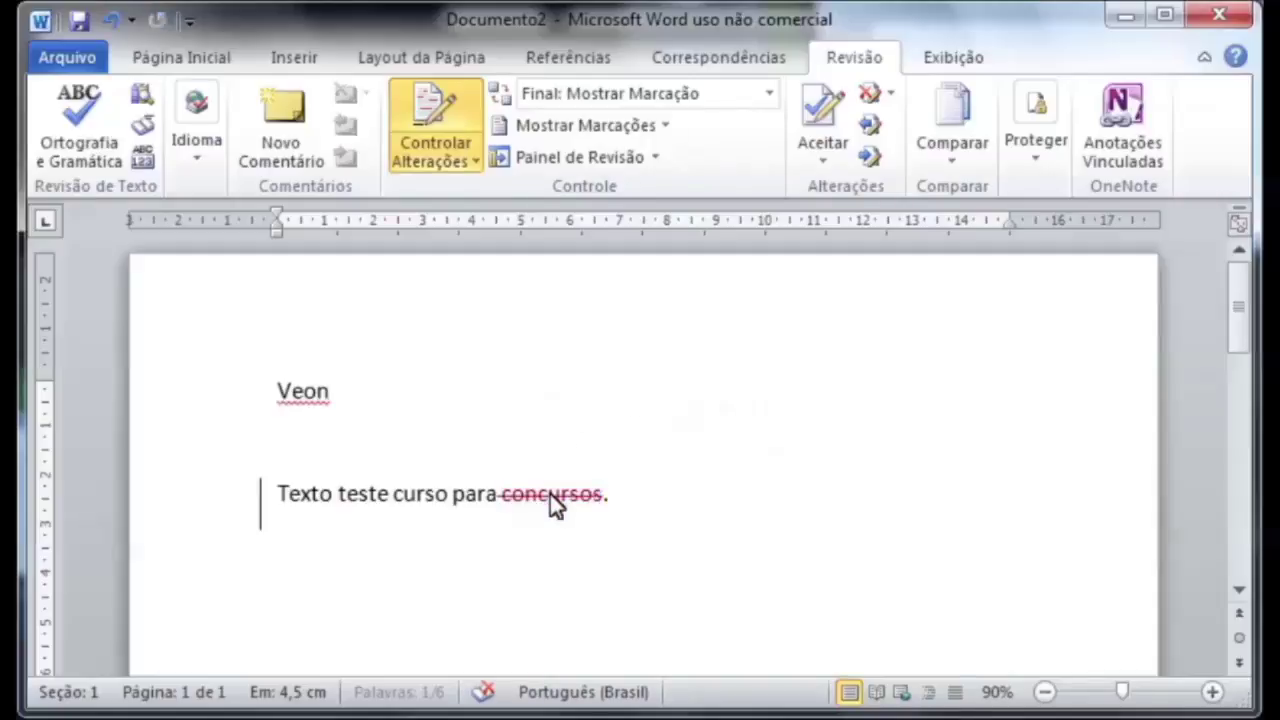
- With tracking on, delete the word "curso" and insert "aulas" after "Texto"
double_click(408, 494)
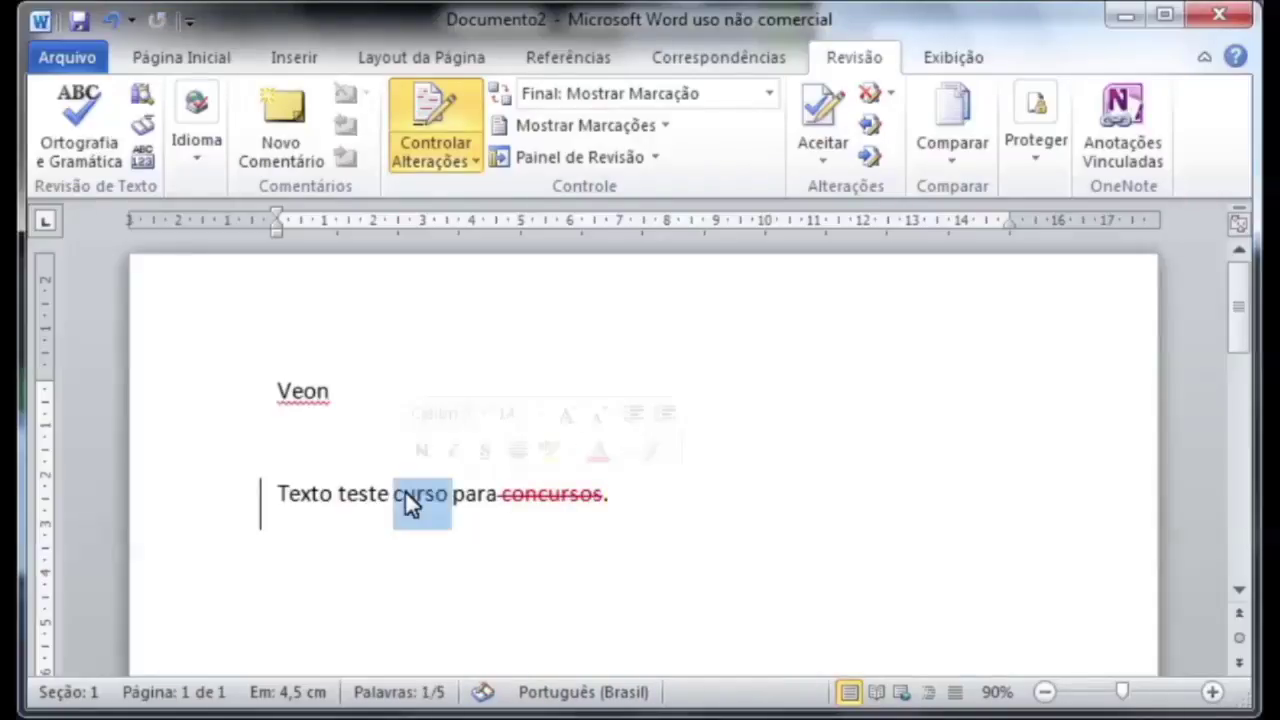
key(Delete)
click(330, 496)
text(aulas)
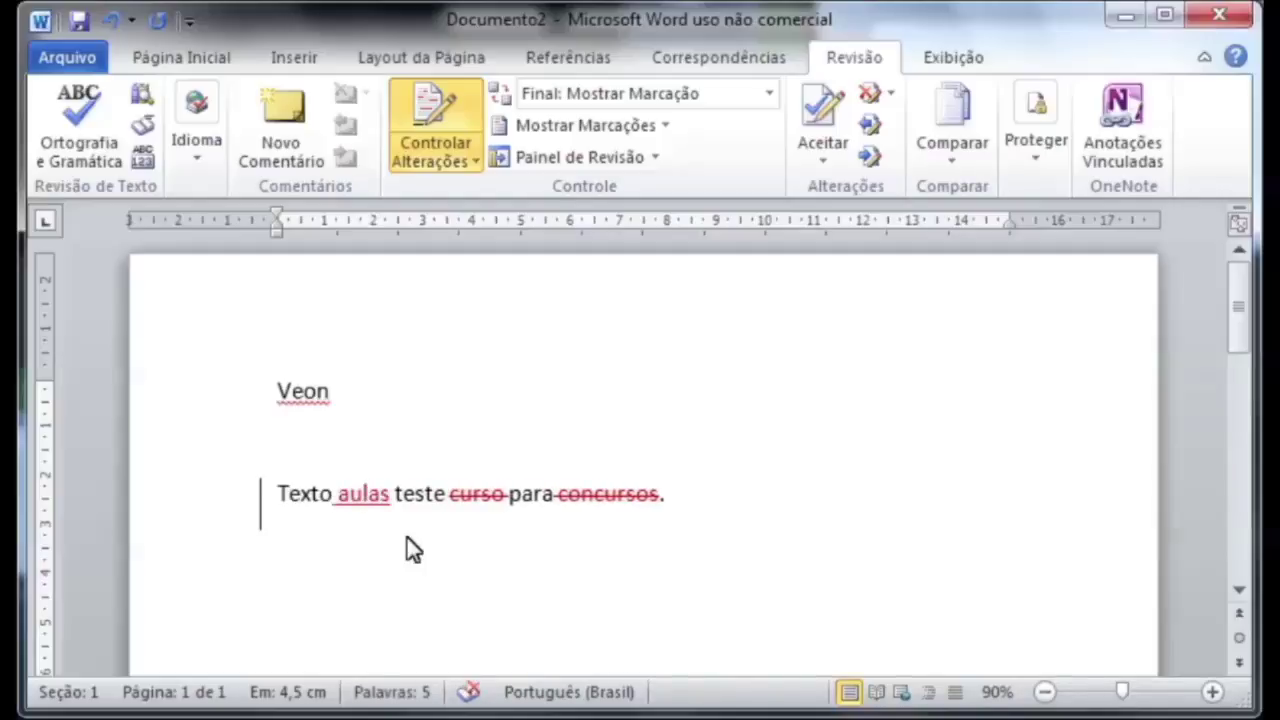
- Add a new tracked paragraph reading "Teste" below the sentence
click(731, 497)
key(Return)
text(Teste)
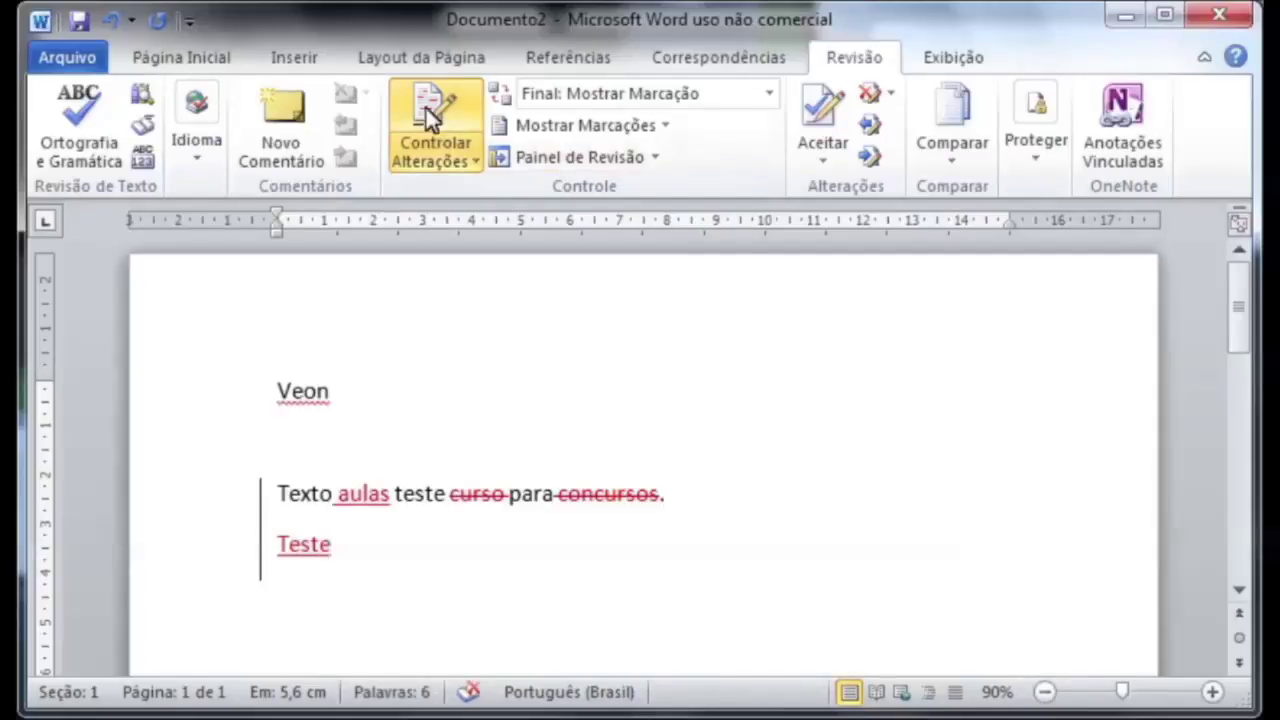
- Review the tracked changes from the first one, accepting the insertion of "aulas" and rejecting the deletion of "curso"
click(281, 440)
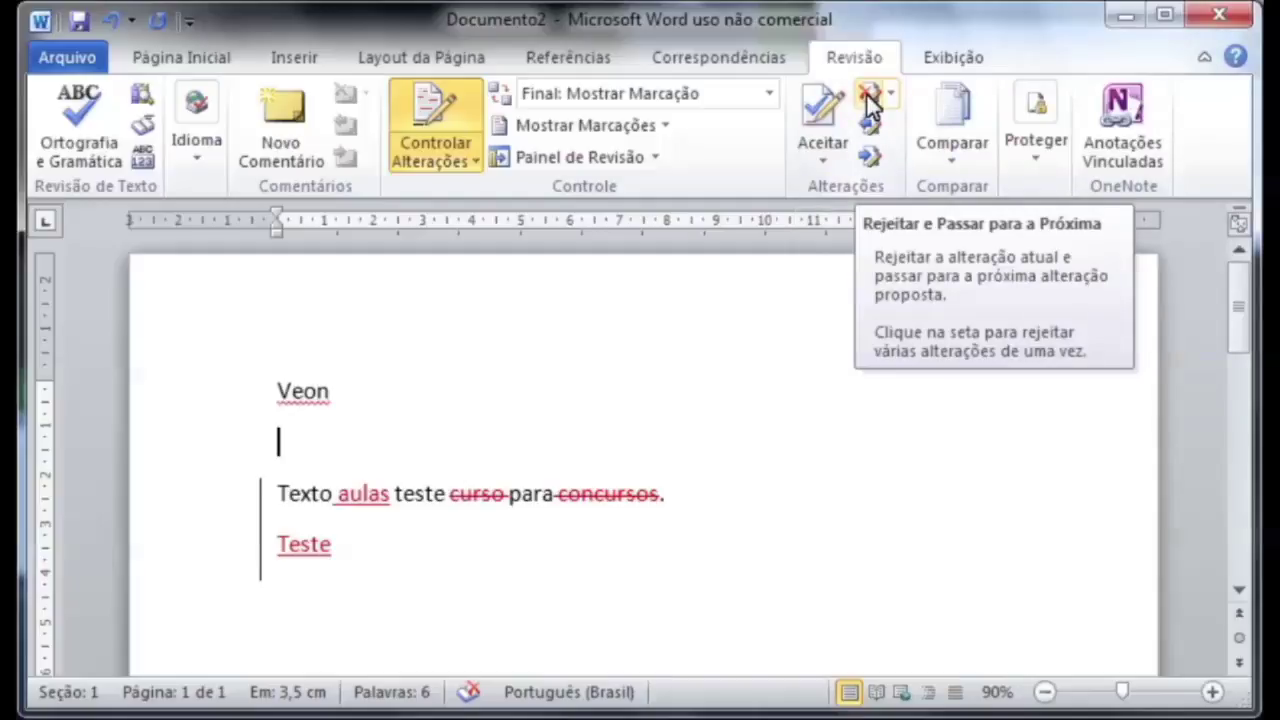
click(869, 157)
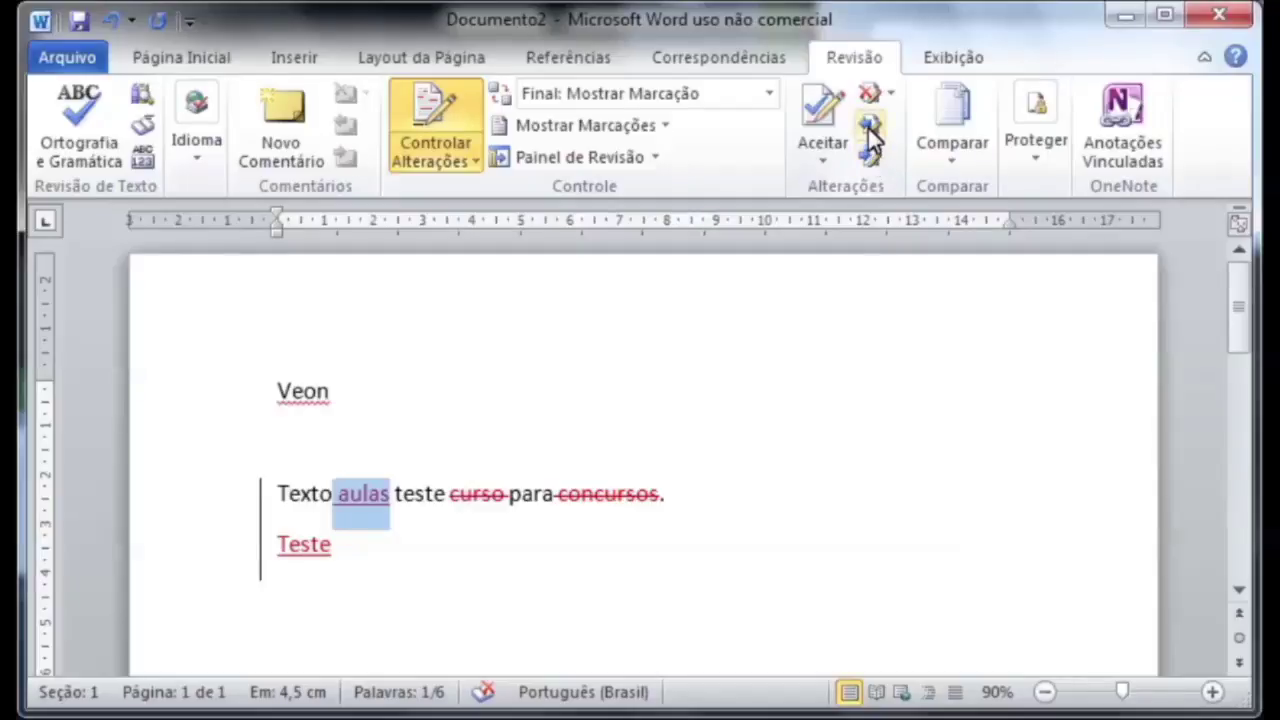
click(815, 111)
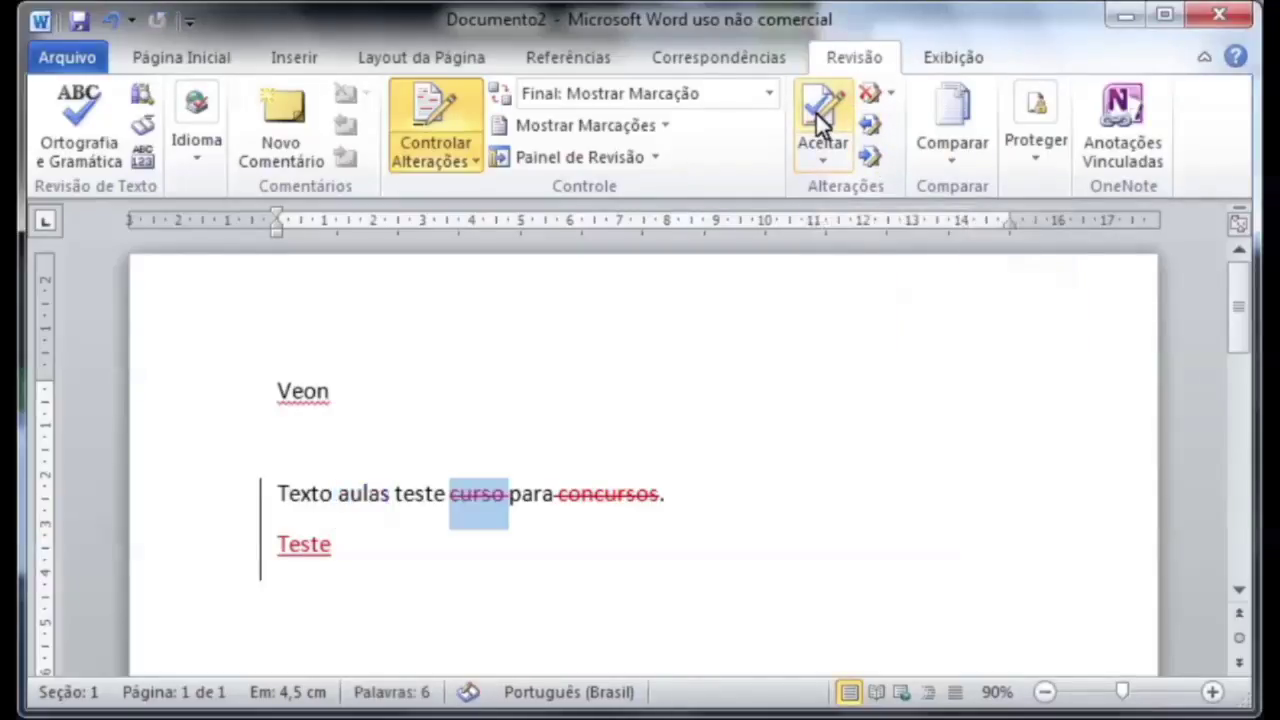
click(874, 93)
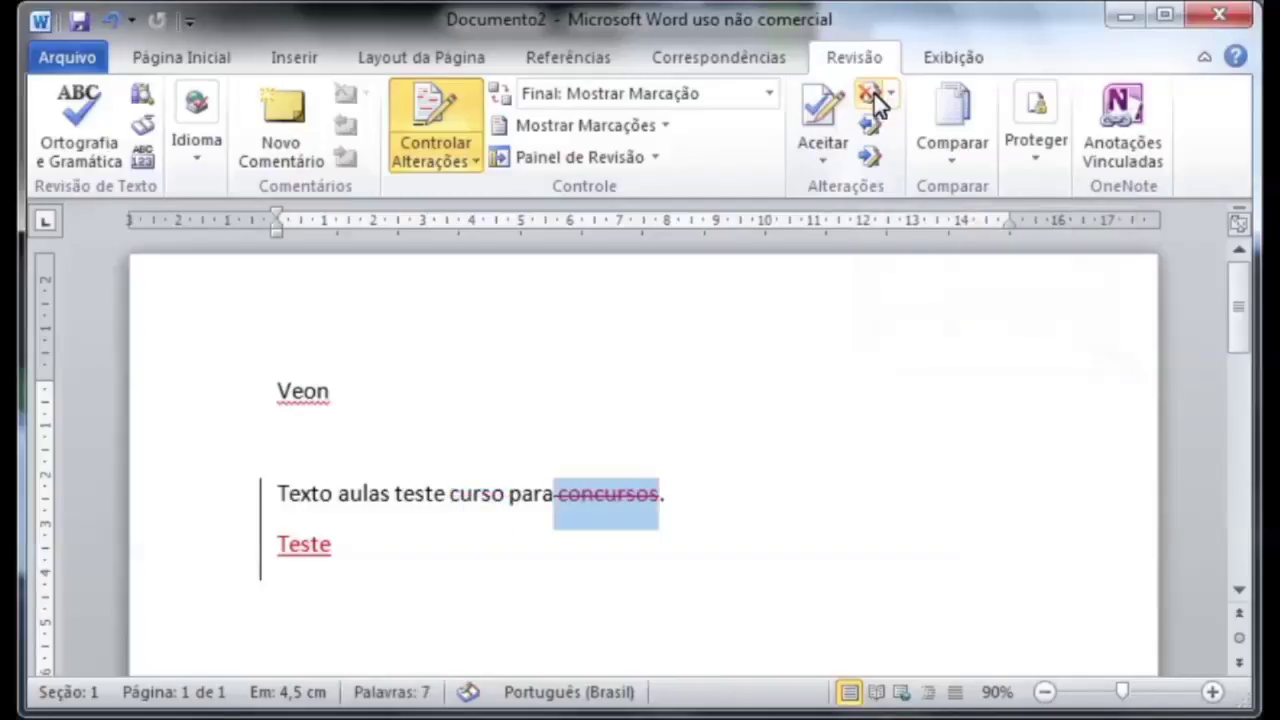
- Resolve the remaining changes by accepting the "concursos" deletion and rejecting the "Teste" insertion, and turn off change tracking
click(828, 120)
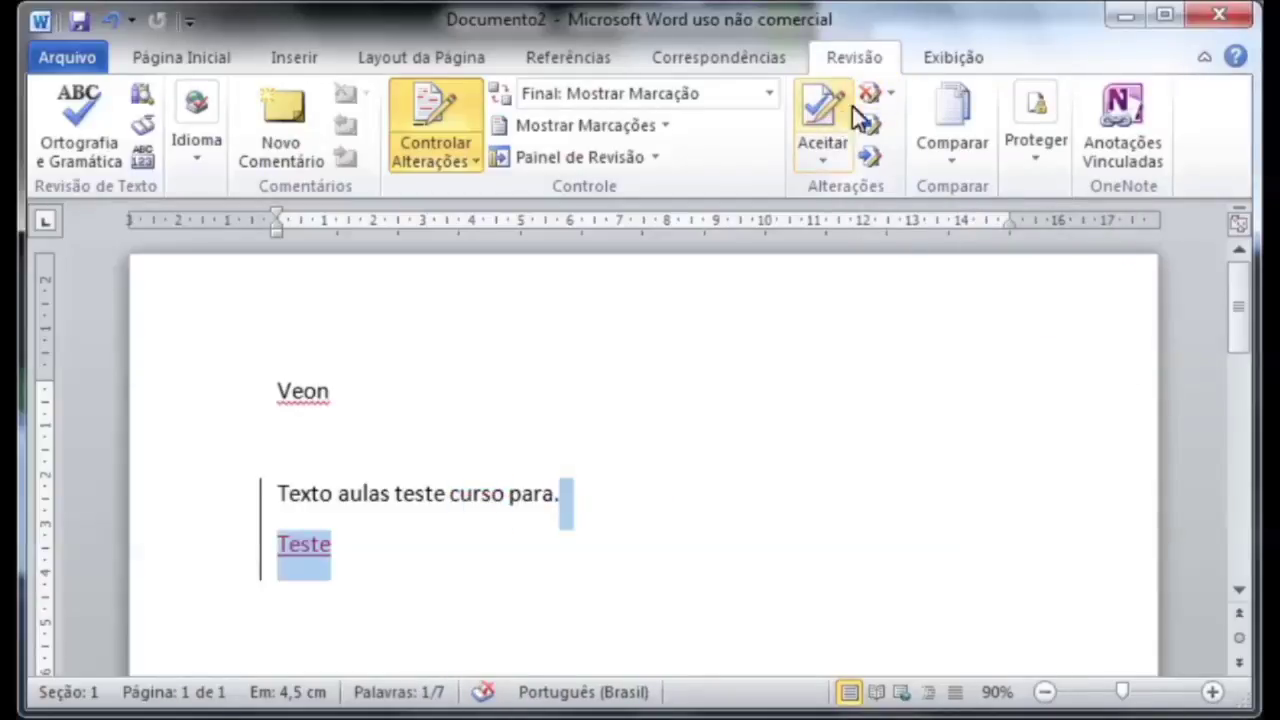
click(868, 96)
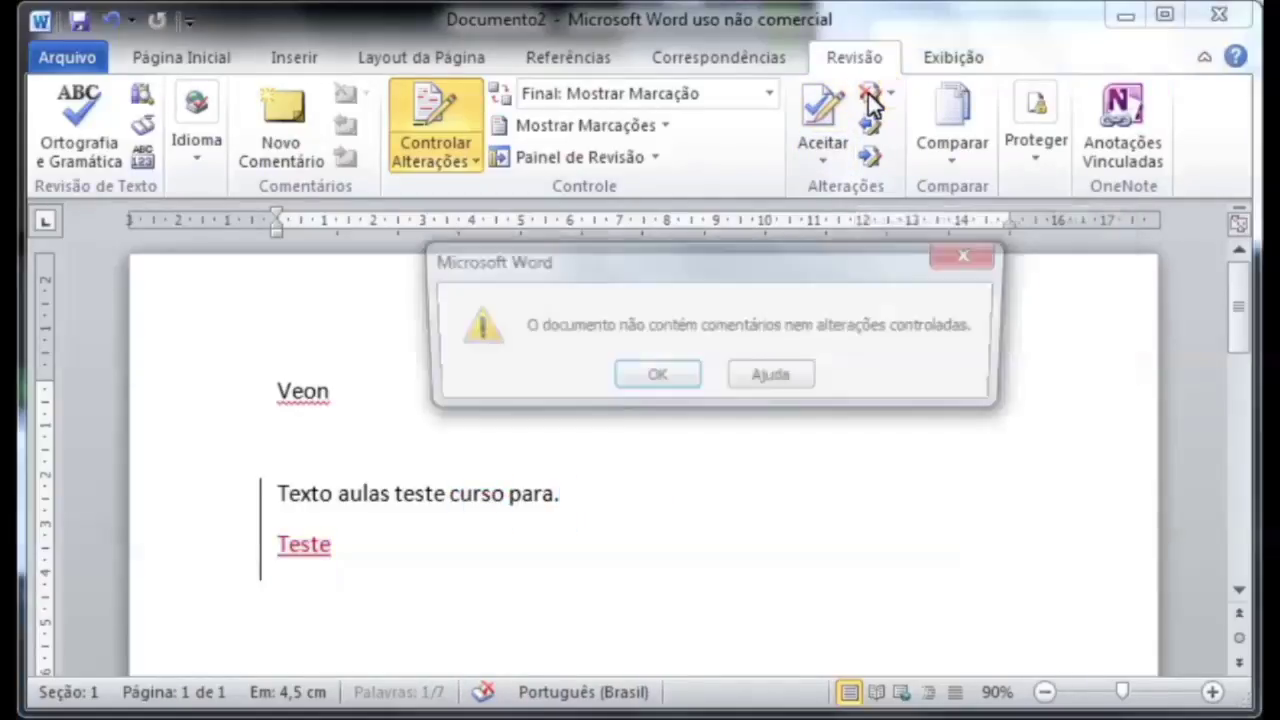
click(651, 380)
click(262, 232)
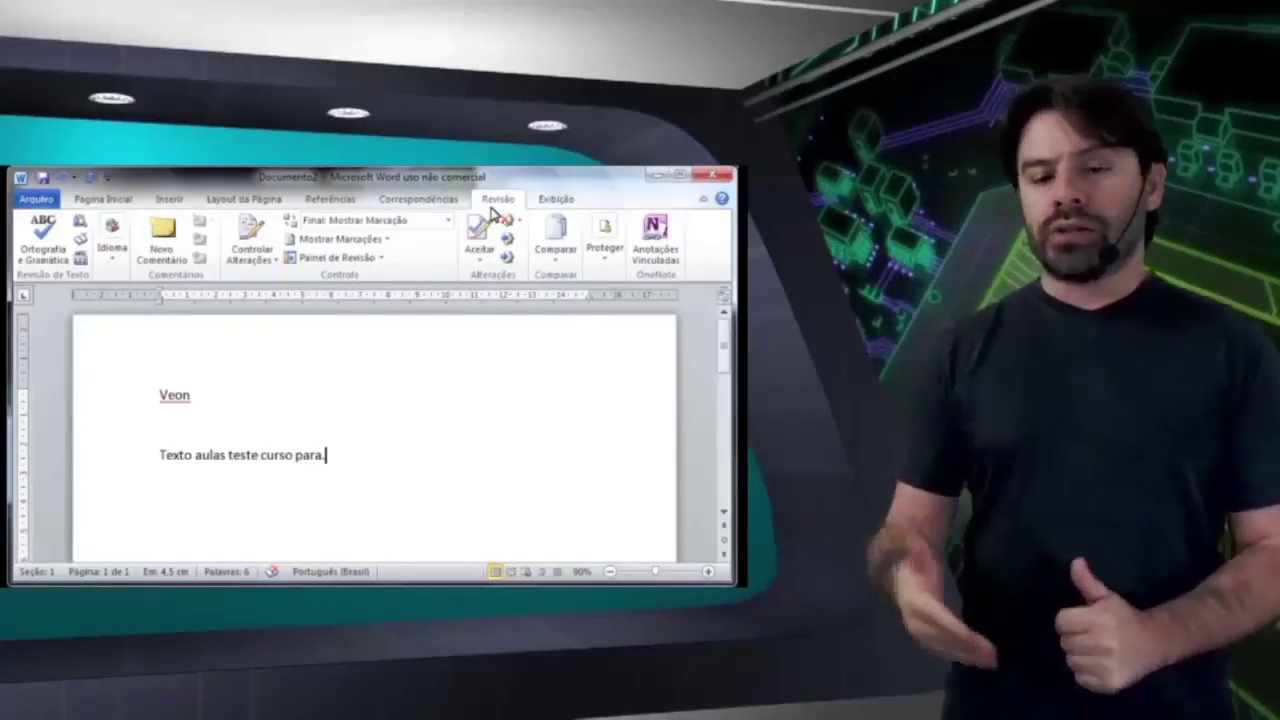
- Display the document in Web Layout (Layout da Web) view and place the cursor in the empty line below "Veon"
click(549, 200)
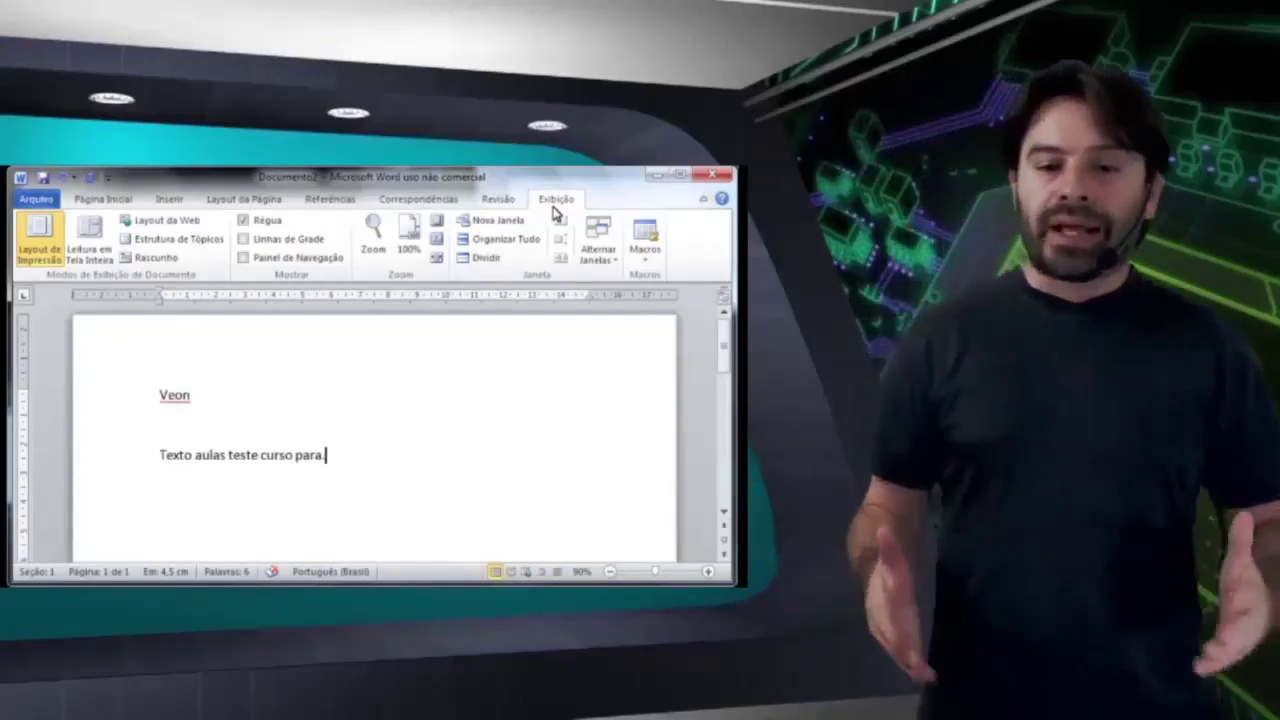
click(160, 401)
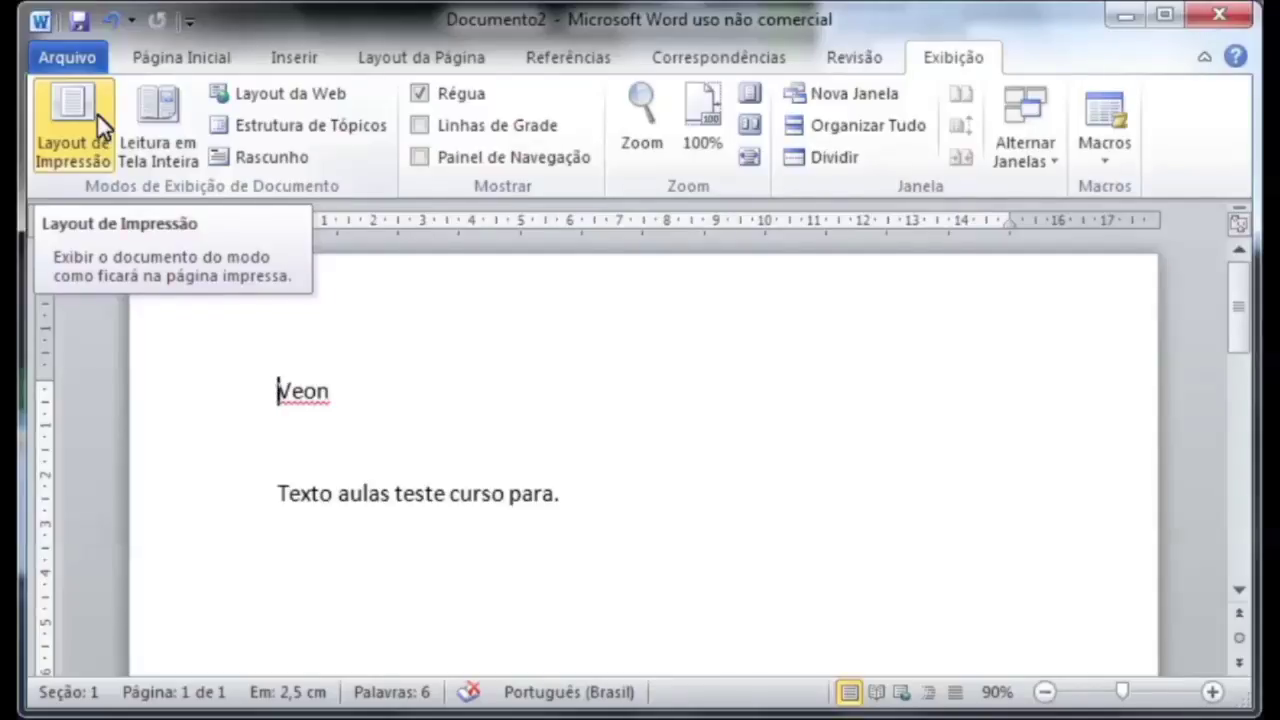
click(336, 101)
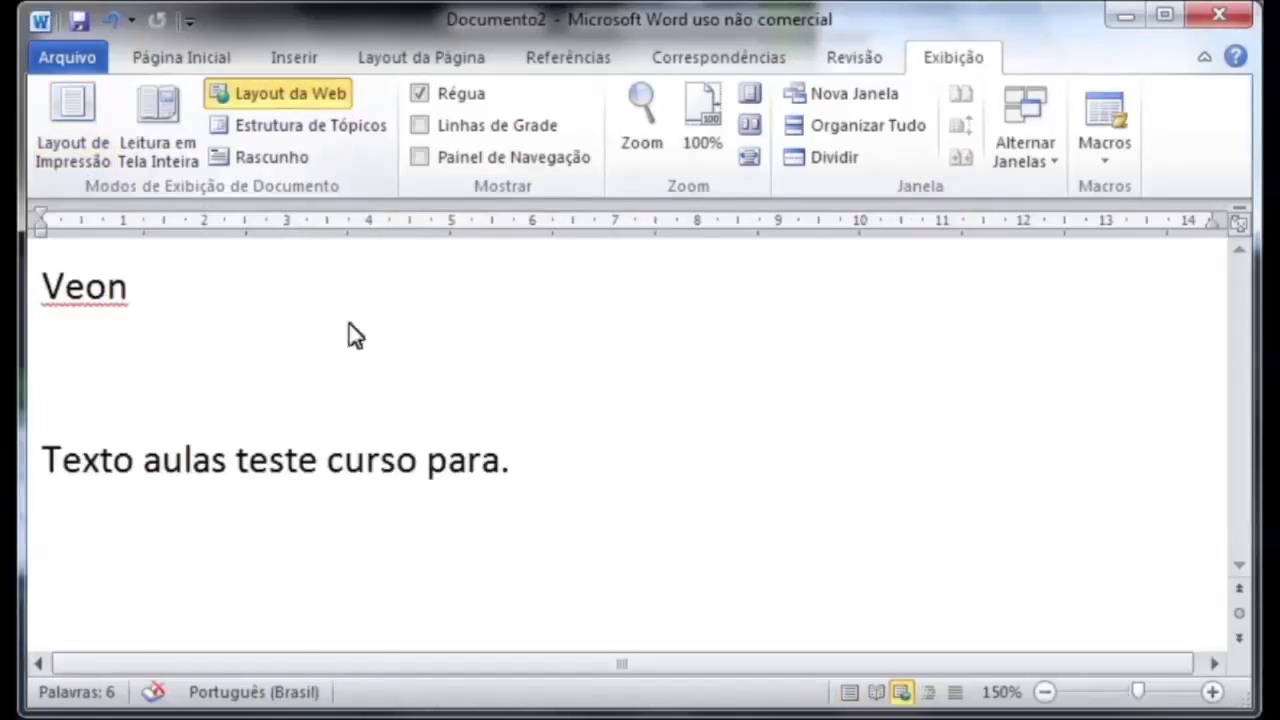
click(348, 385)
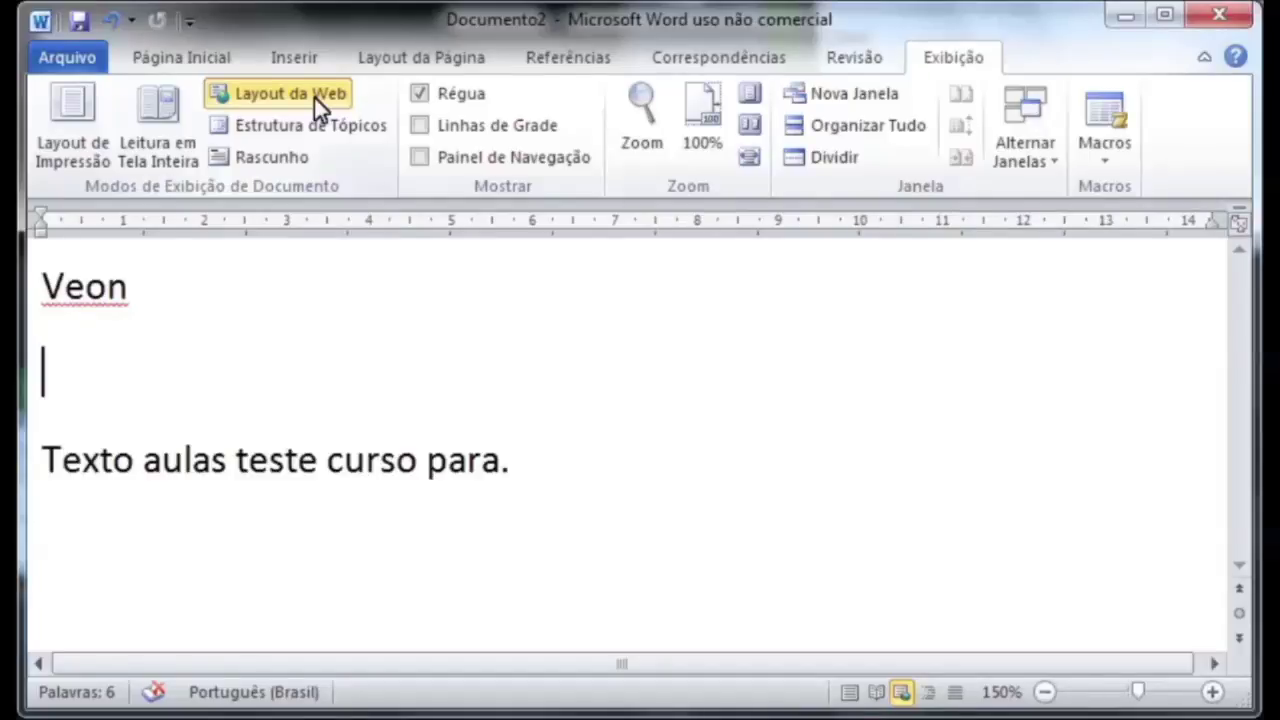
- Switch to Outline (Estrutura de Tópicos) view and select the "Veon" and "Texto aulas teste curso para." paragraphs in turn
click(345, 128)
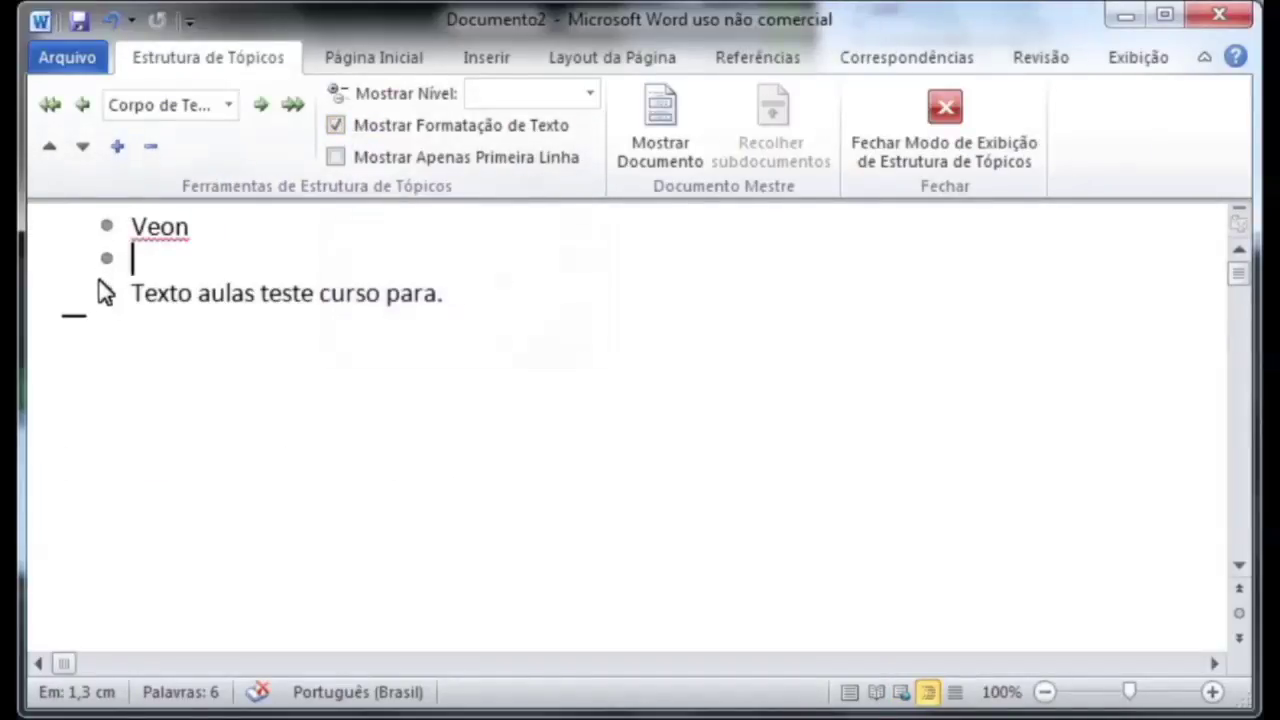
click(106, 226)
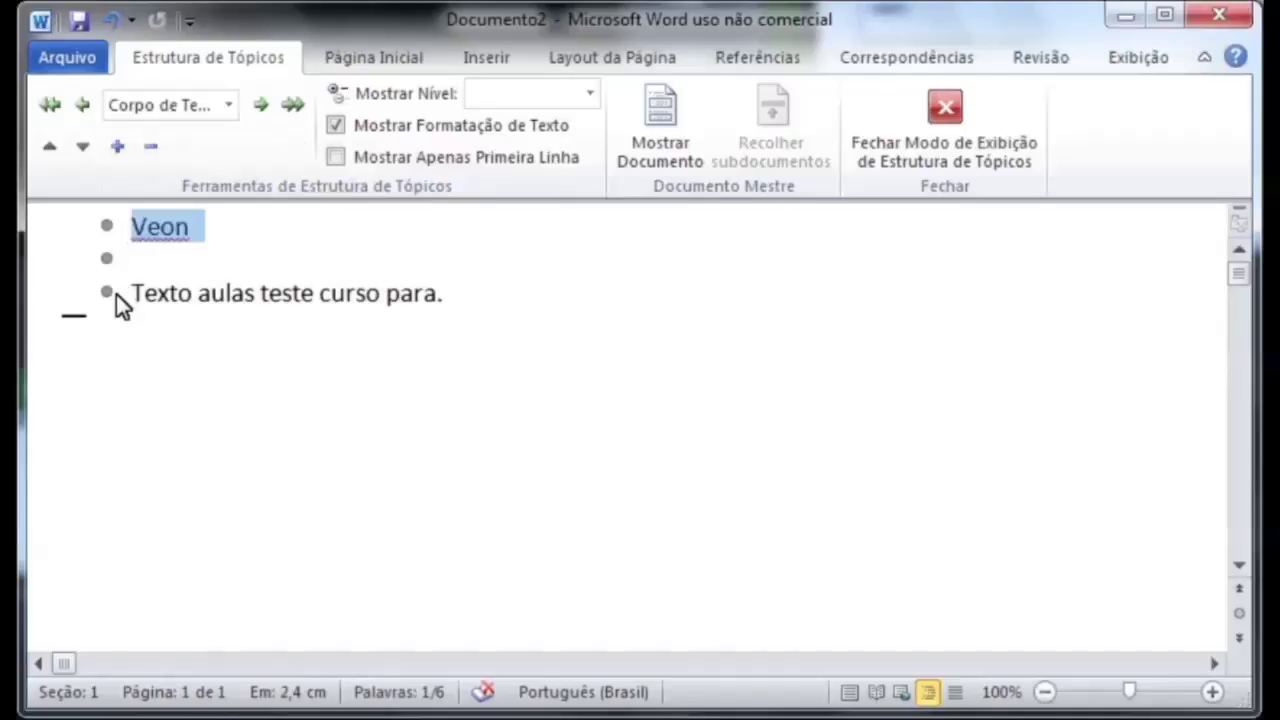
click(108, 293)
click(107, 227)
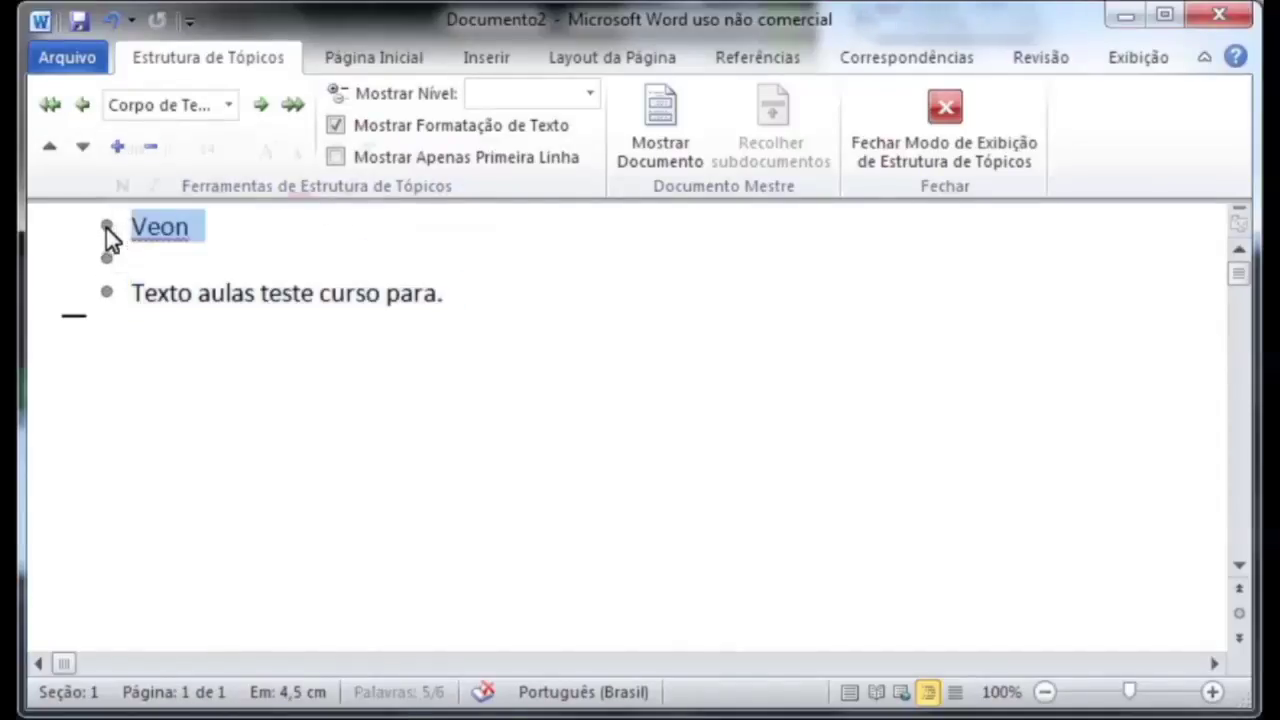
click(108, 293)
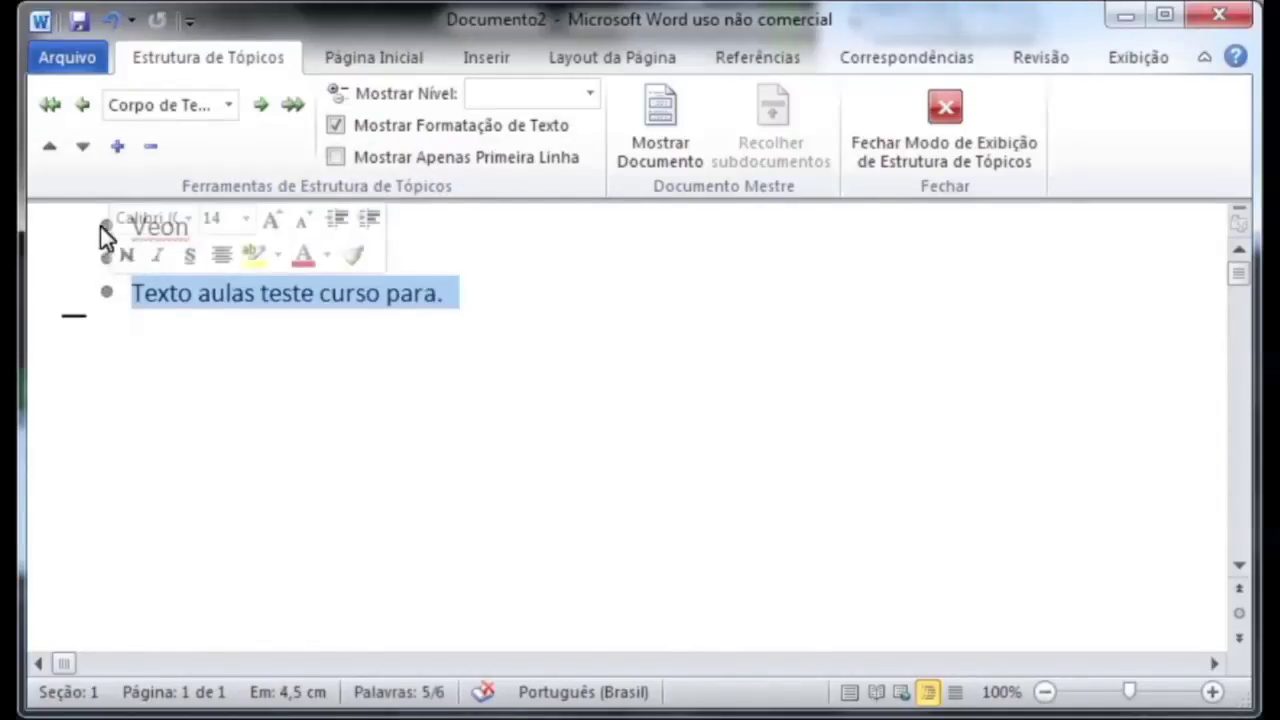
click(106, 226)
click(108, 293)
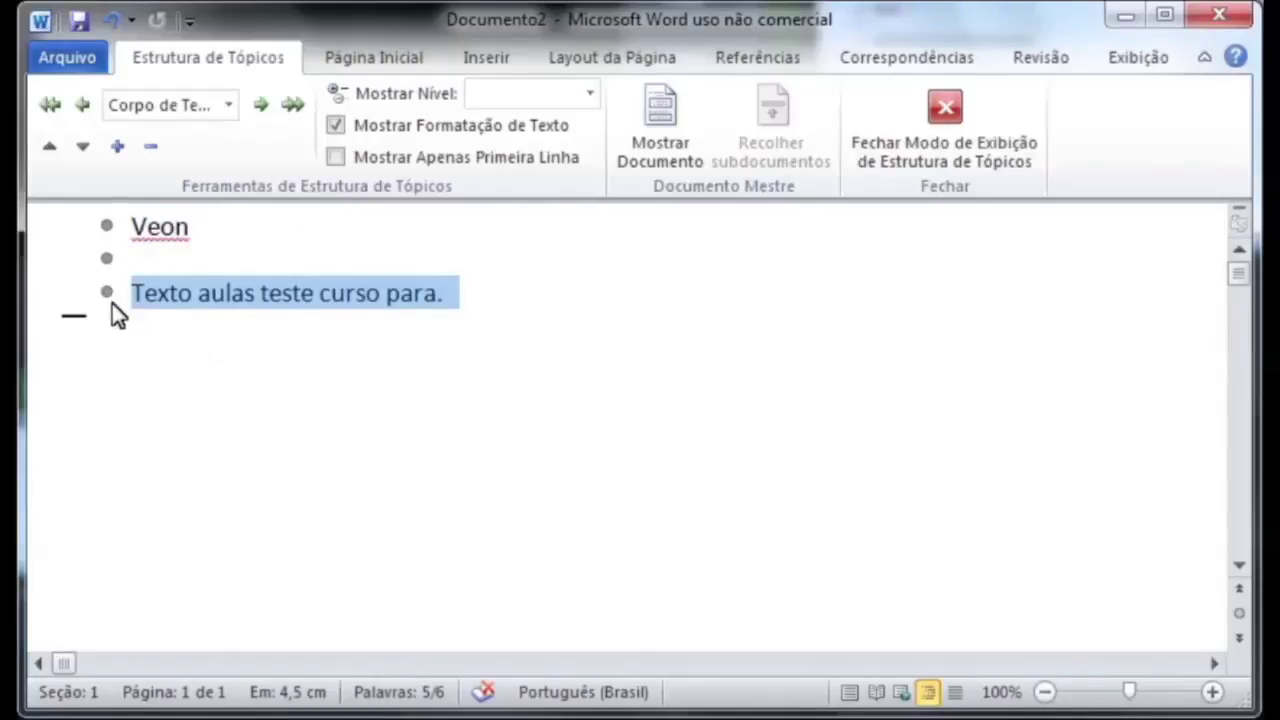
- Reorder the outline paragraphs so the empty one comes first, followed by "Veon" and "Texto aulas teste curso para."
drag(110, 300, 103, 236)
click(134, 331)
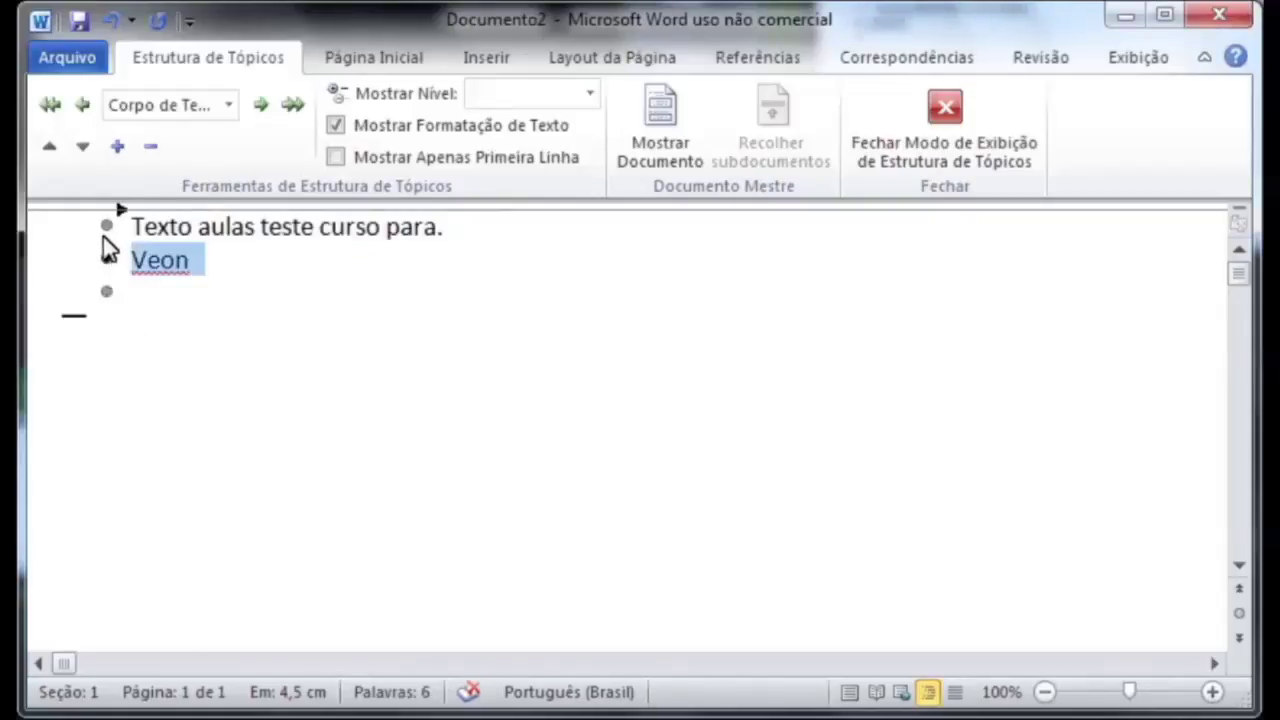
drag(108, 293, 106, 262)
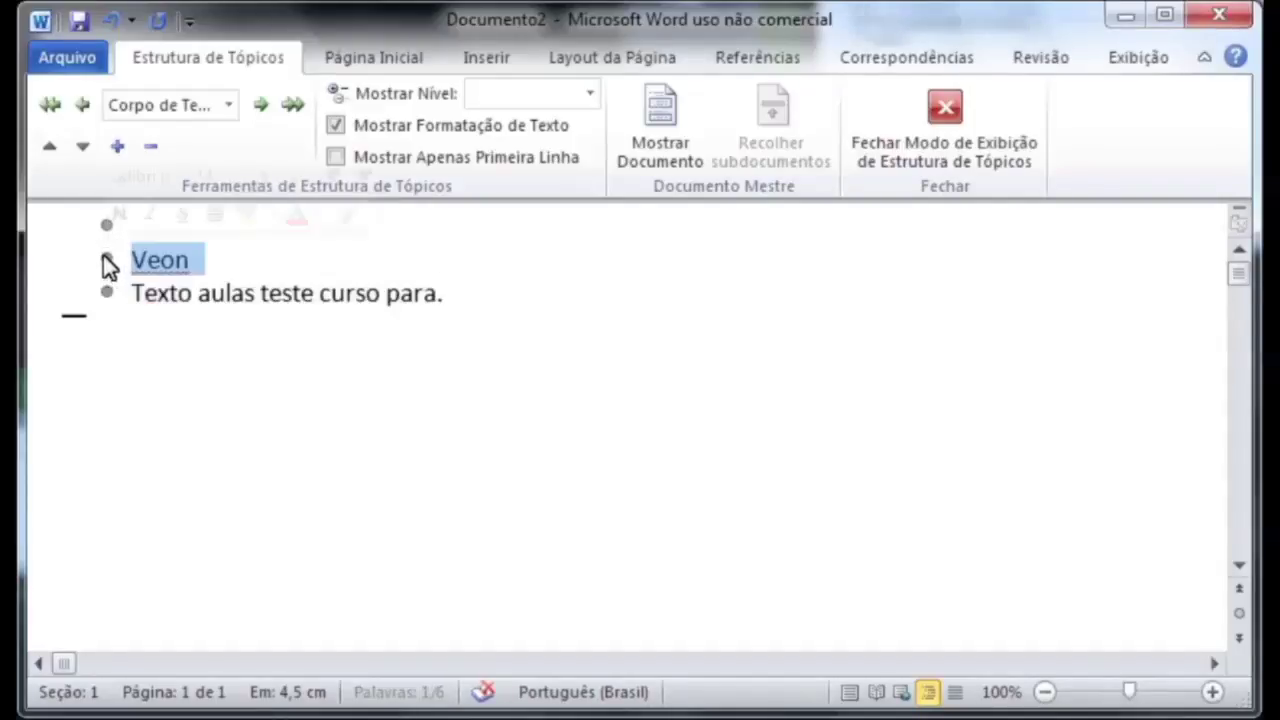
- Try promoting "Veon" to Nível 1 and adjusting its outline level, and undo the level changes
click(74, 113)
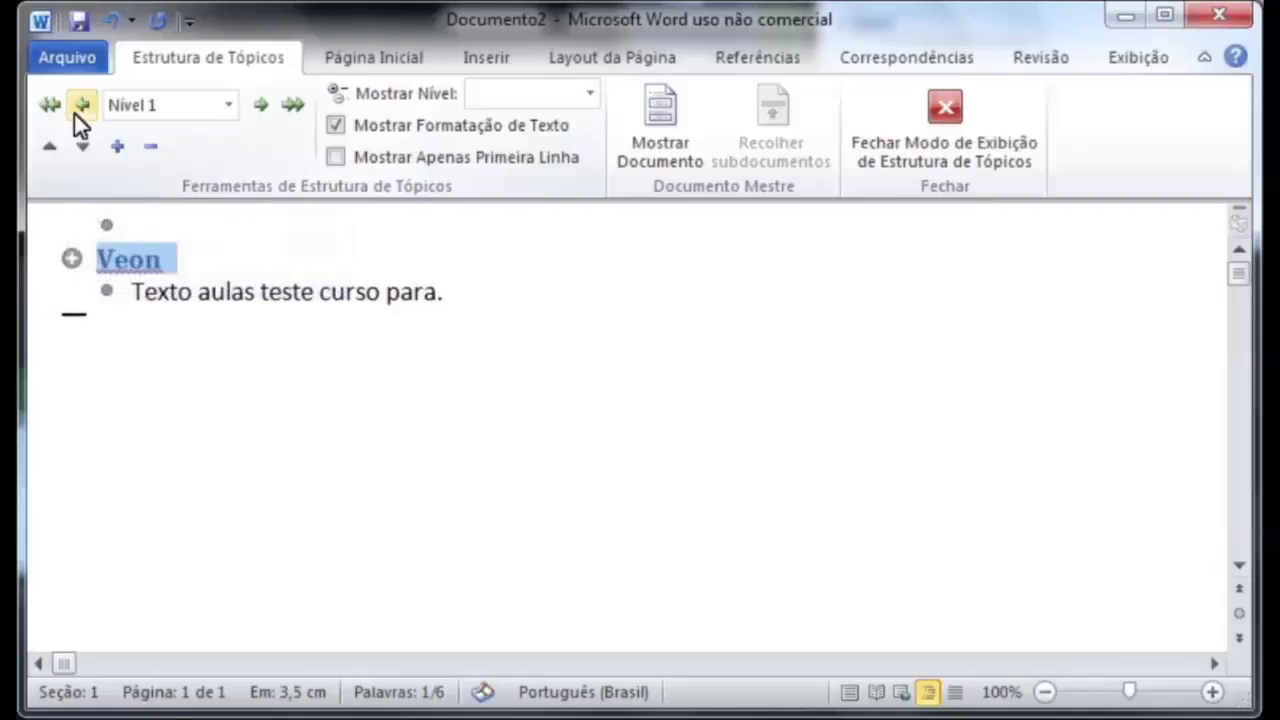
click(262, 106)
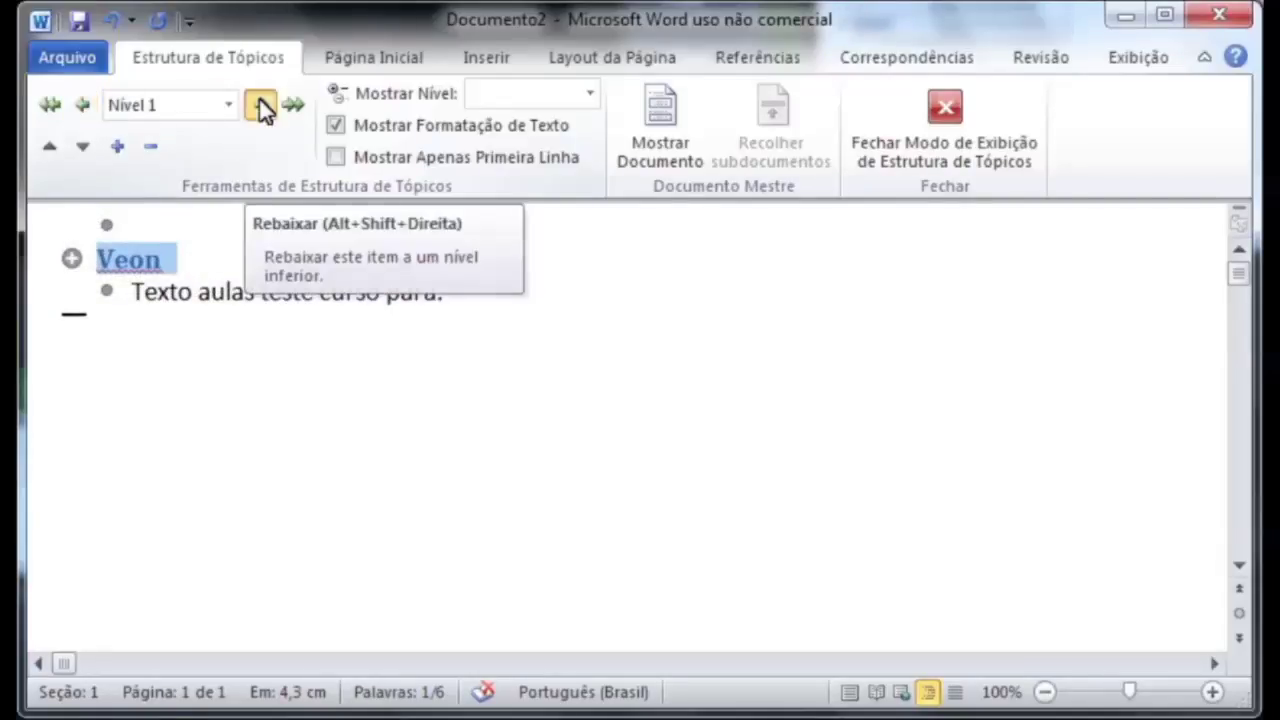
click(148, 104)
click(150, 127)
key(ctrl+z)
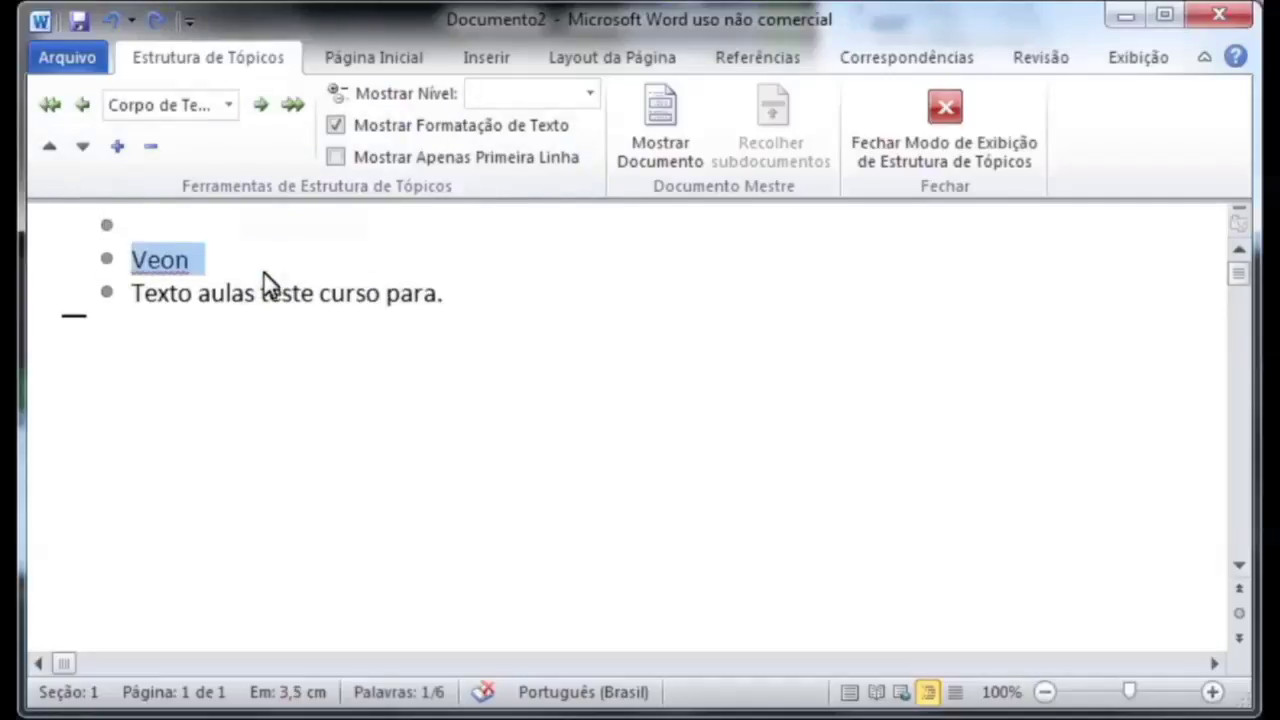
- Close Outline view to return to Print Layout and bring up the document view options
click(1003, 130)
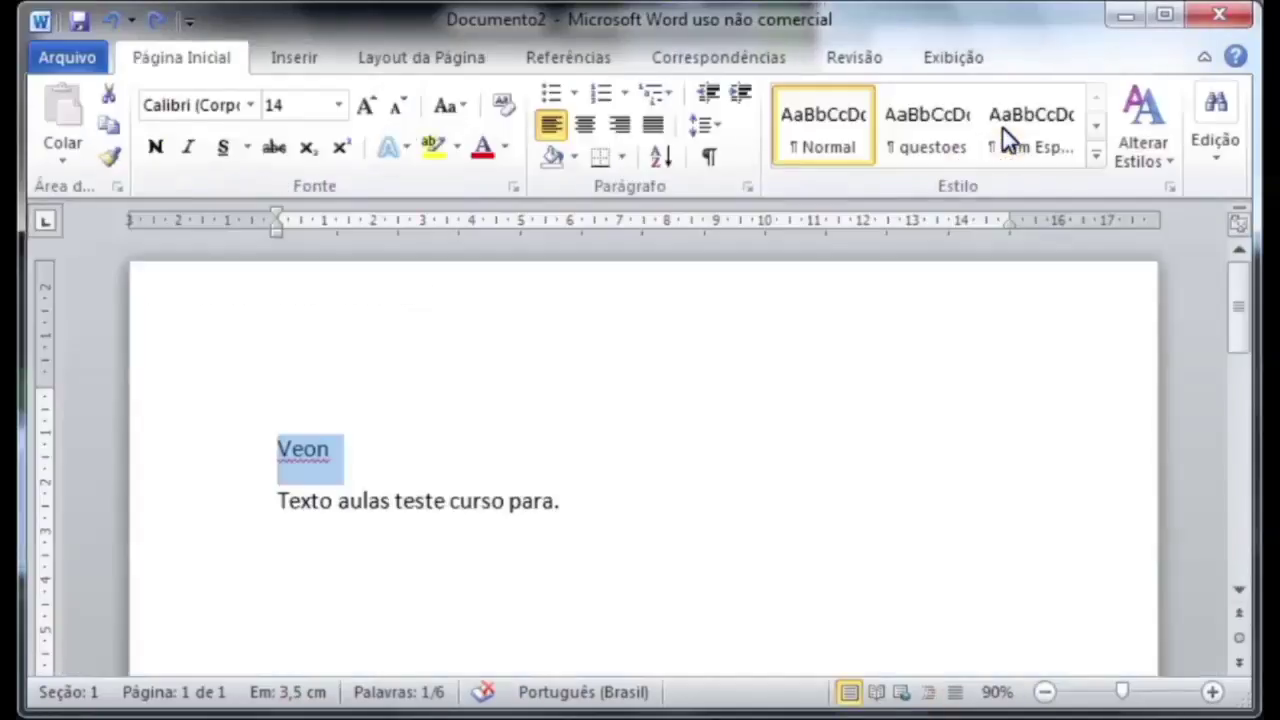
click(945, 58)
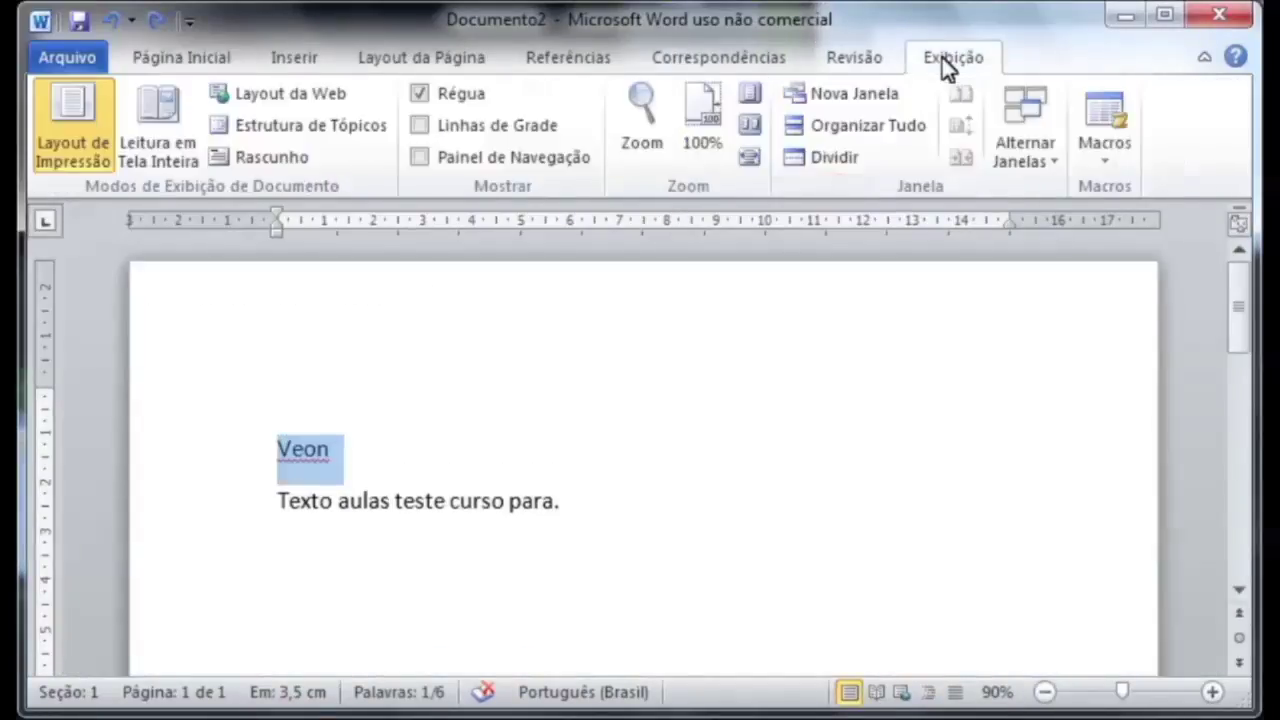
- Deselect the text, view the document in Draft (Rascunho) and Full Screen Reading (Leitura em Tela Inteira), and return to Print Layout
click(388, 462)
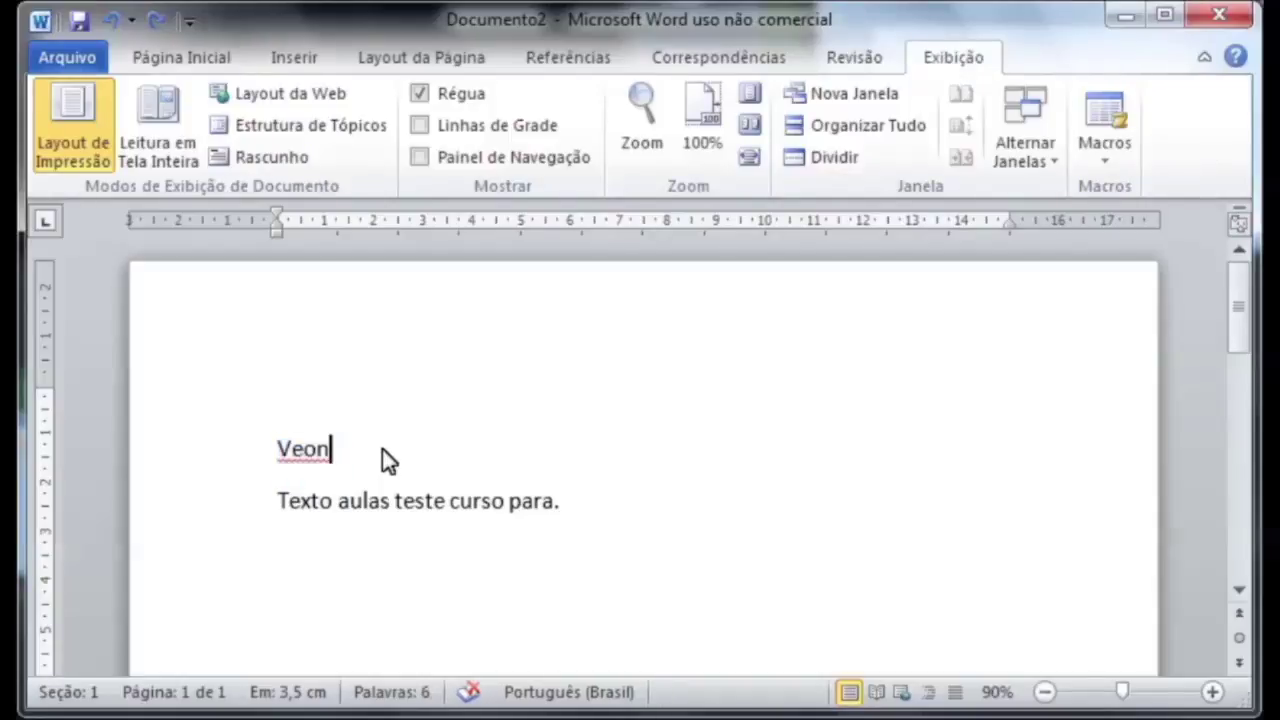
click(274, 169)
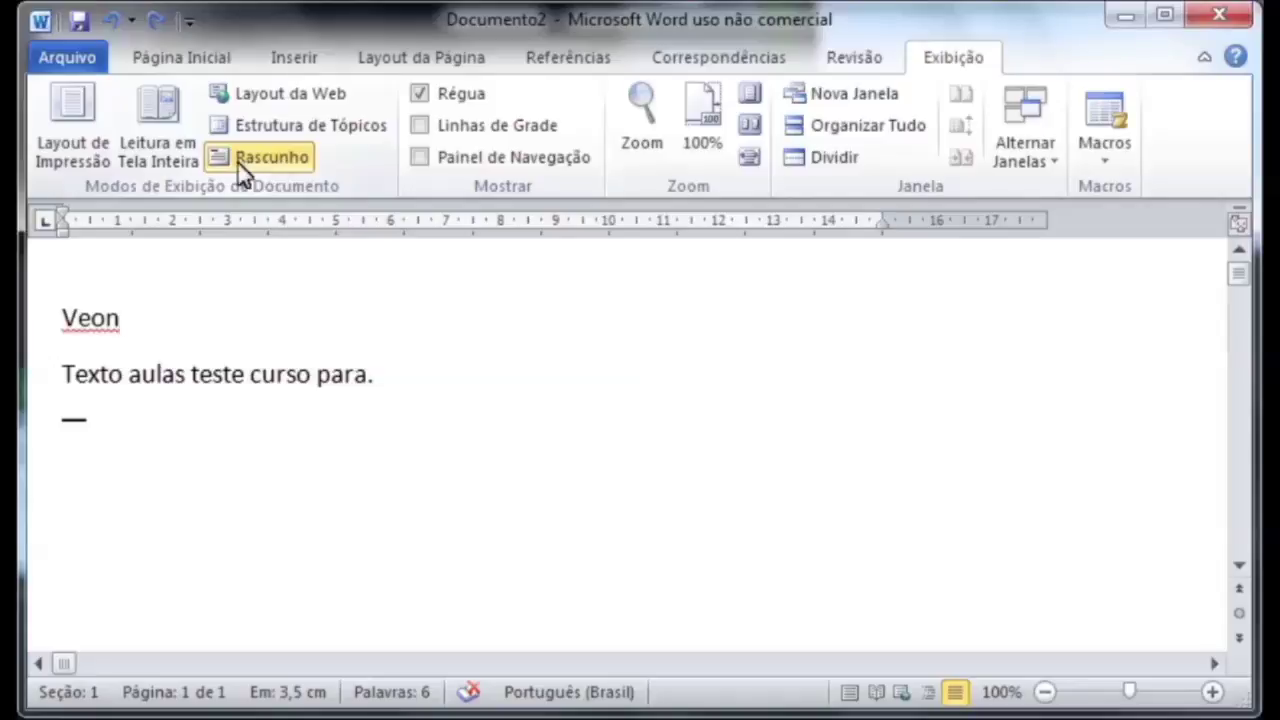
click(157, 165)
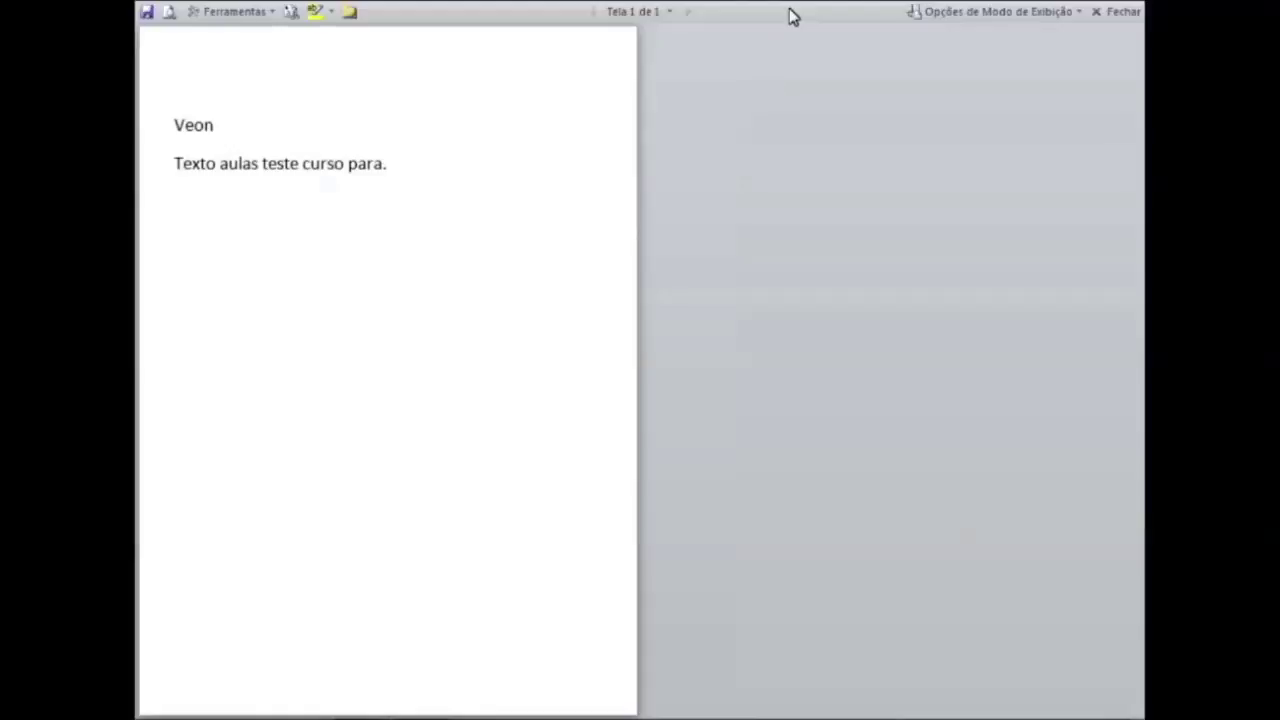
click(1108, 12)
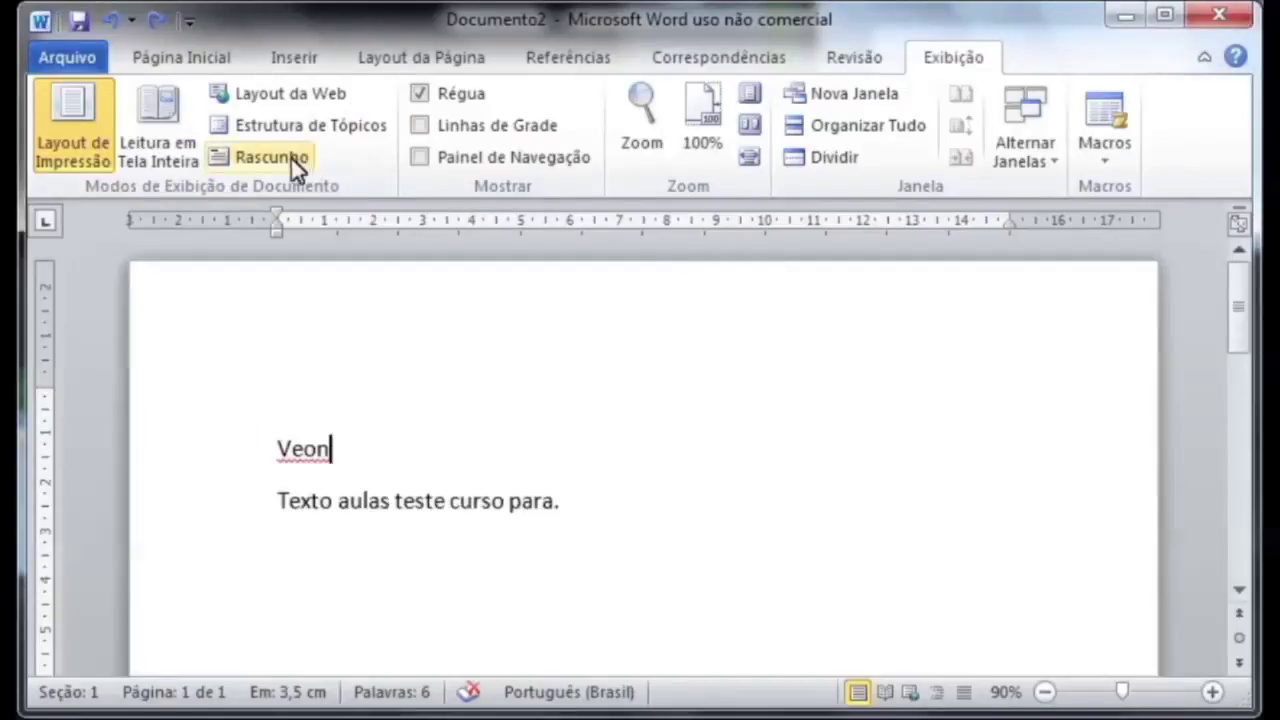
click(158, 144)
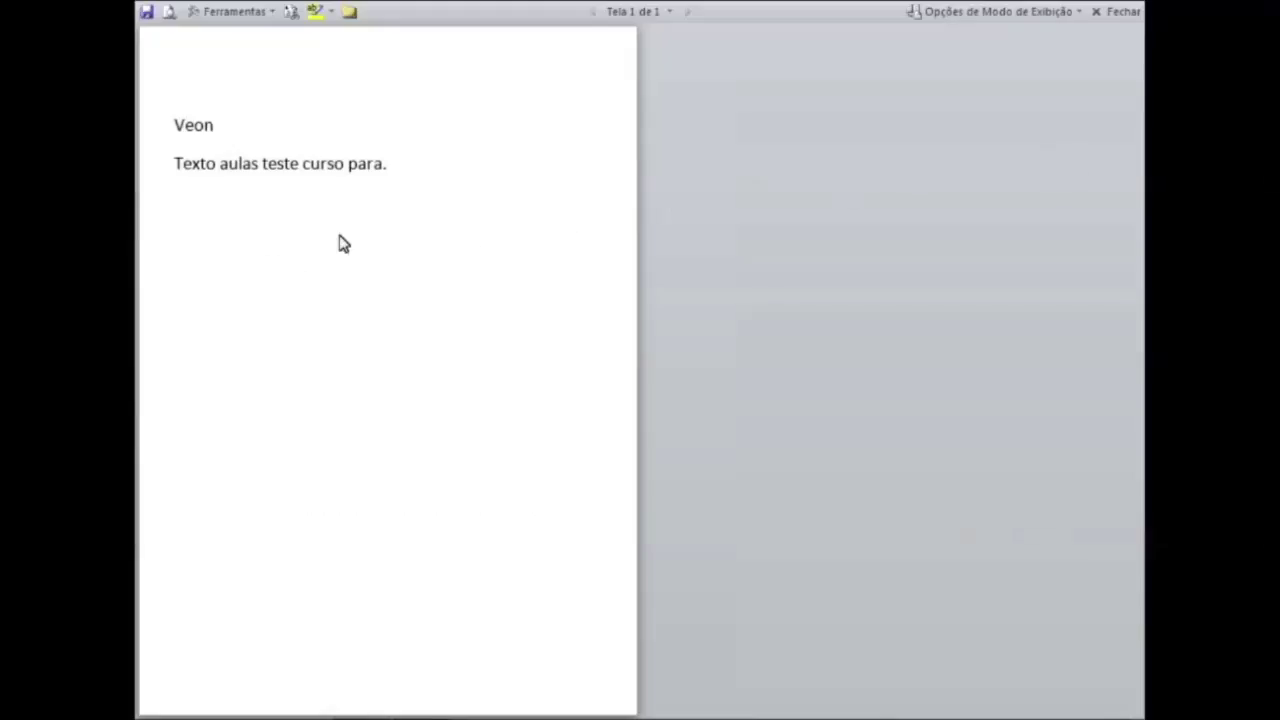
click(1125, 14)
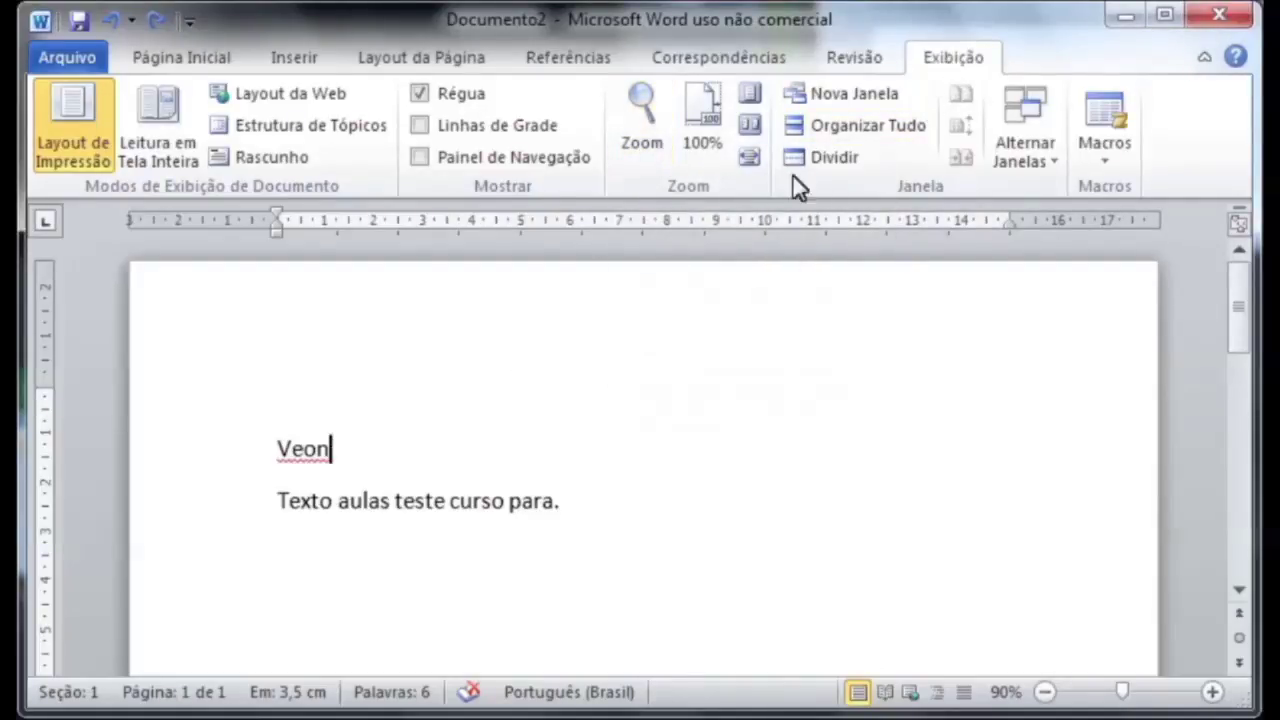
- Try custom zoom percentages of 10 and 500 in the Zoom dialog, and cancel it
click(635, 154)
drag(554, 280, 496, 285)
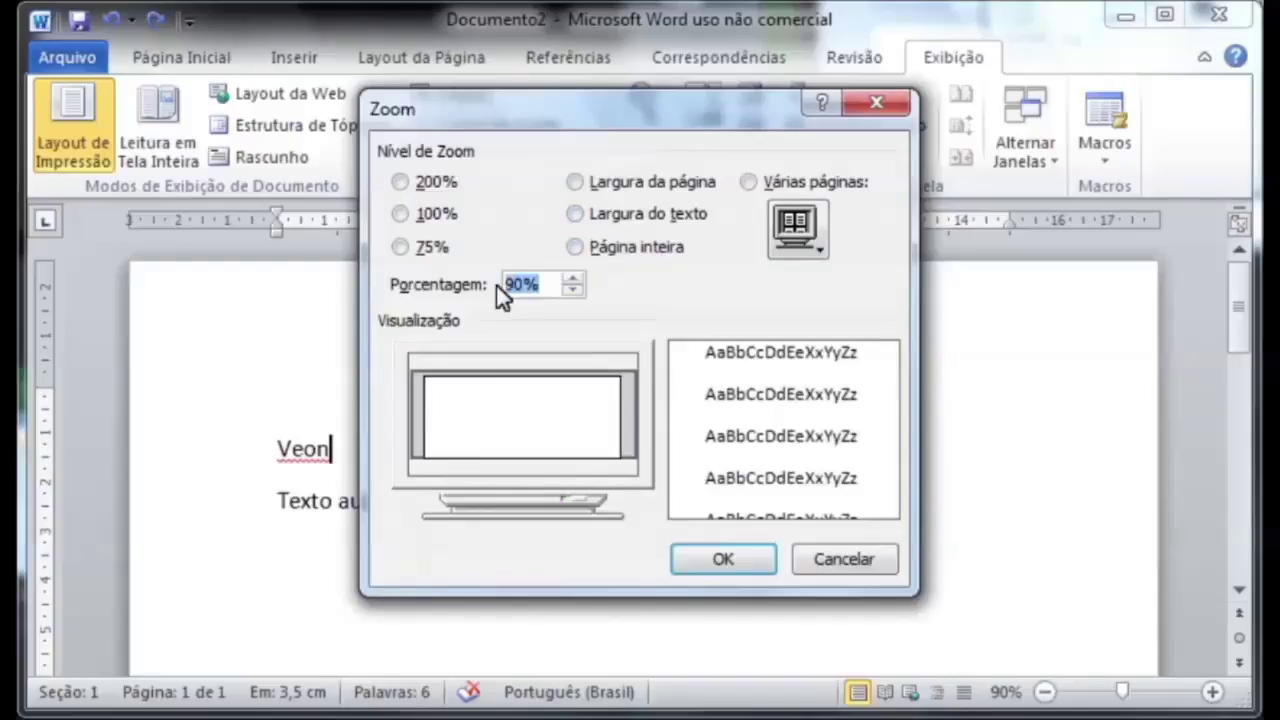
text(10)
text(500)
click(846, 562)
- Zoom the document out to 10% and back in to 500%
drag(1116, 691, 1051, 694)
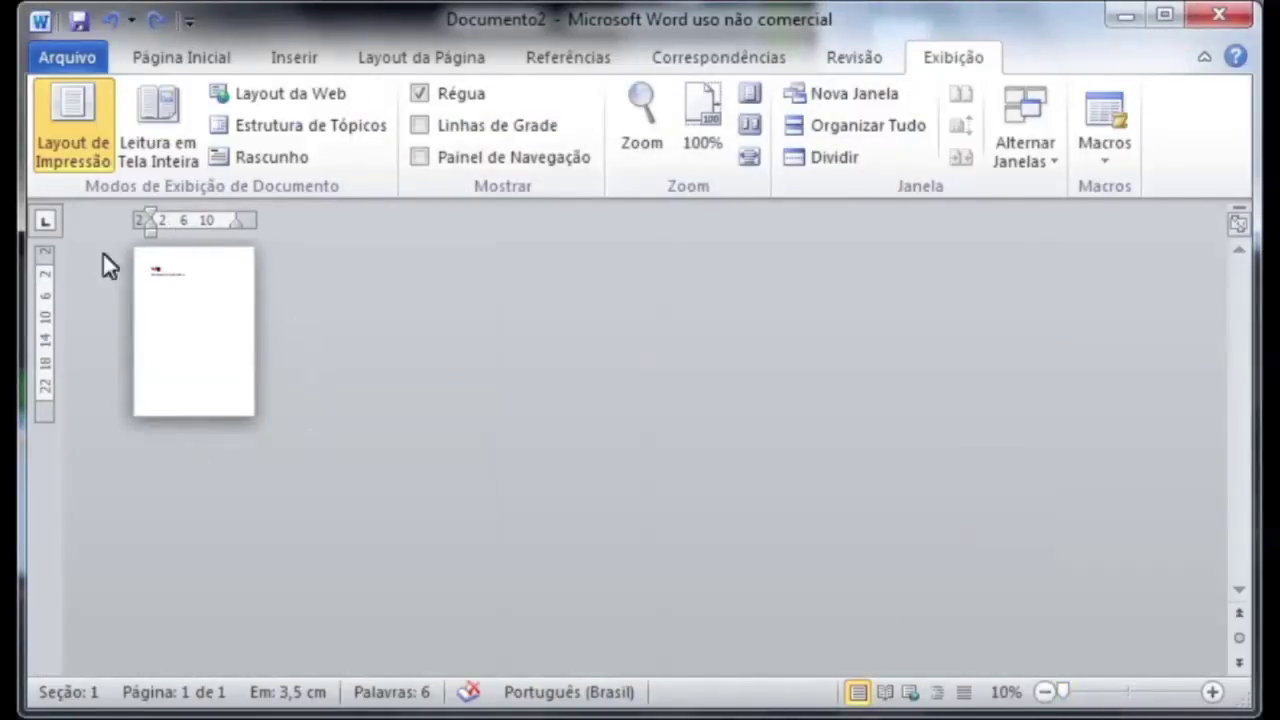
drag(1060, 694, 1196, 700)
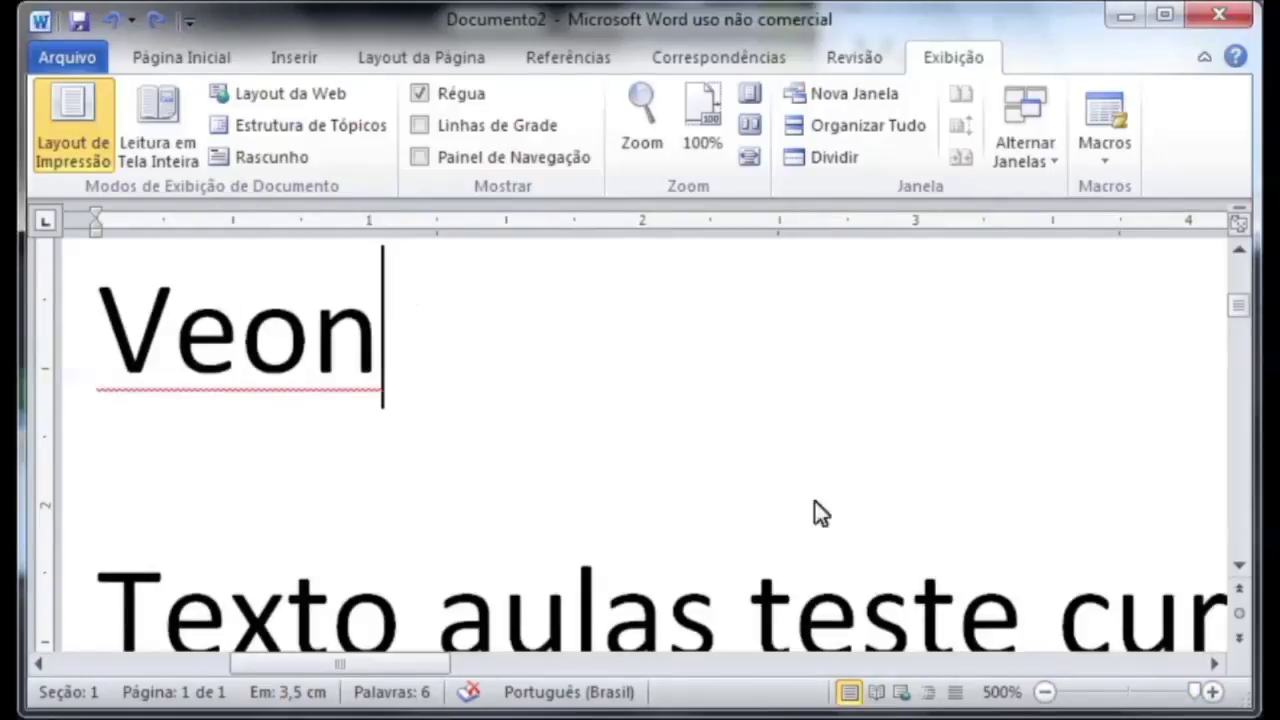
drag(1196, 694, 1232, 700)
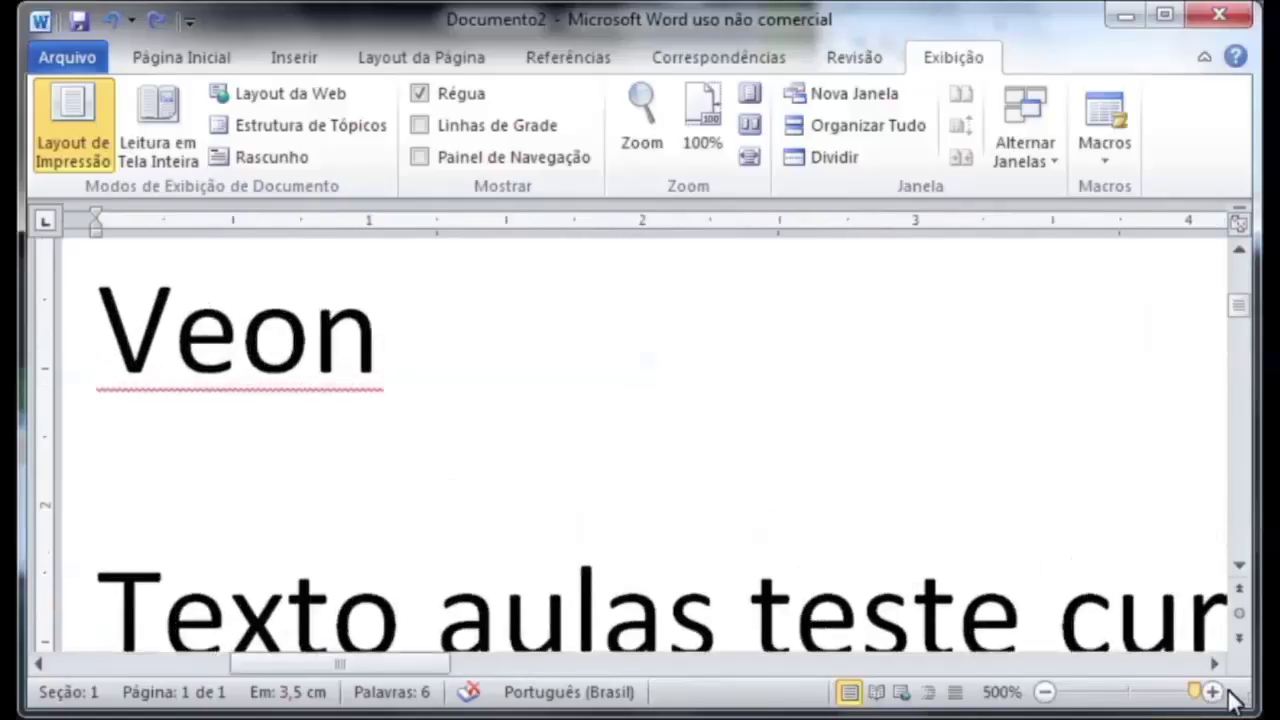